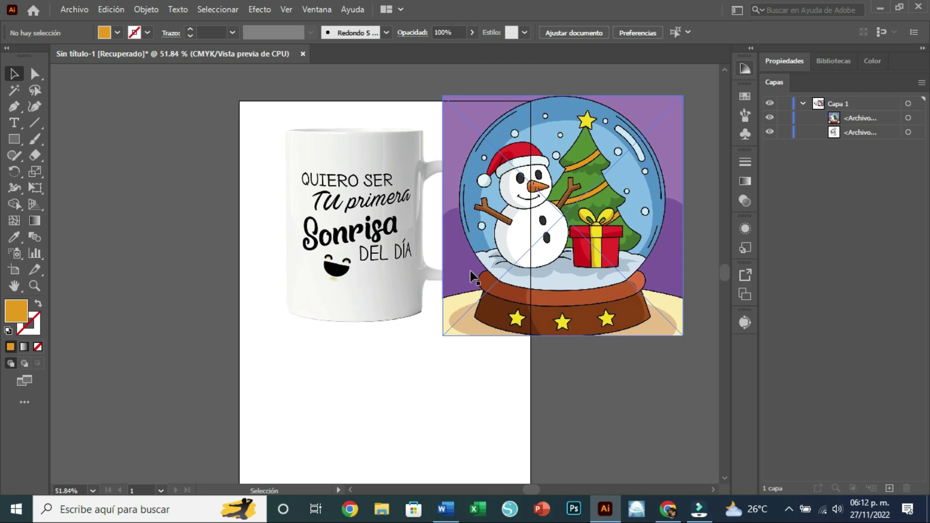
# - Hide the snow globe image in the Layers panel, leaving only the mug visible
pyautogui.click(371, 228)
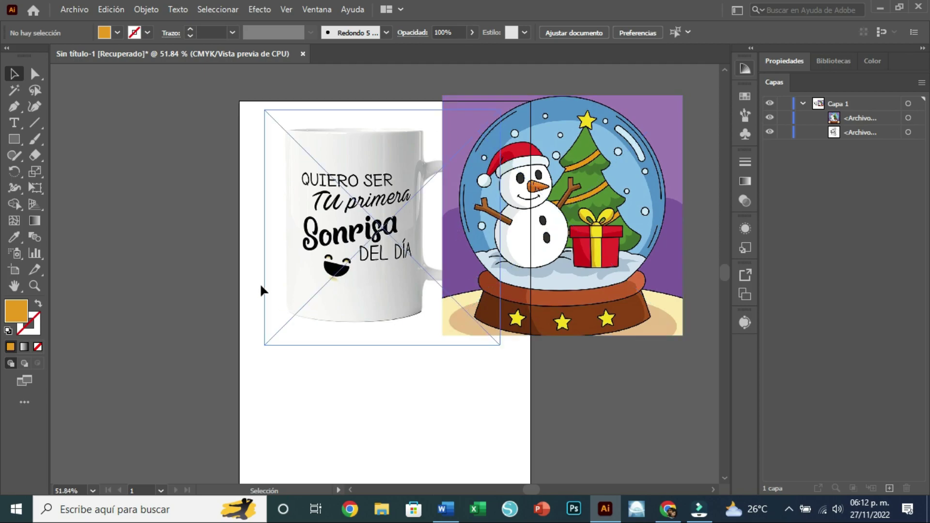
pyautogui.click(472, 423)
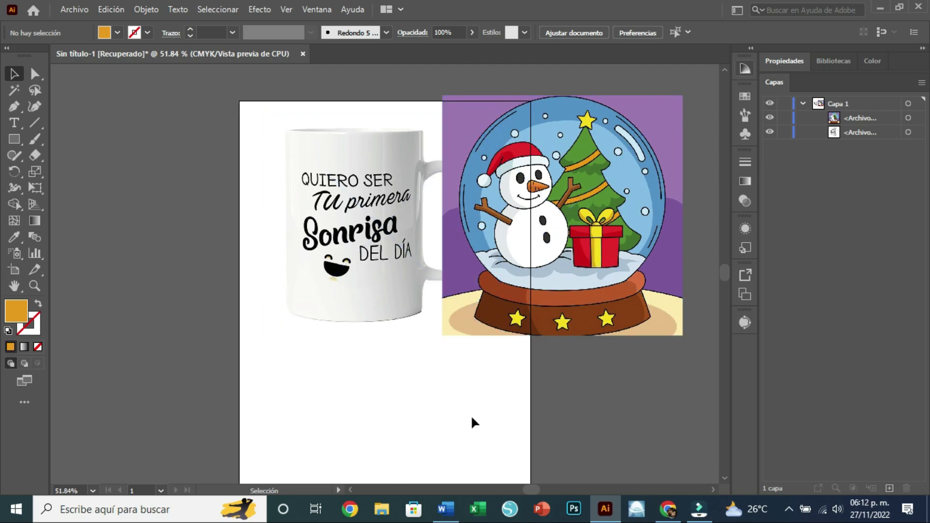
pyautogui.click(770, 118)
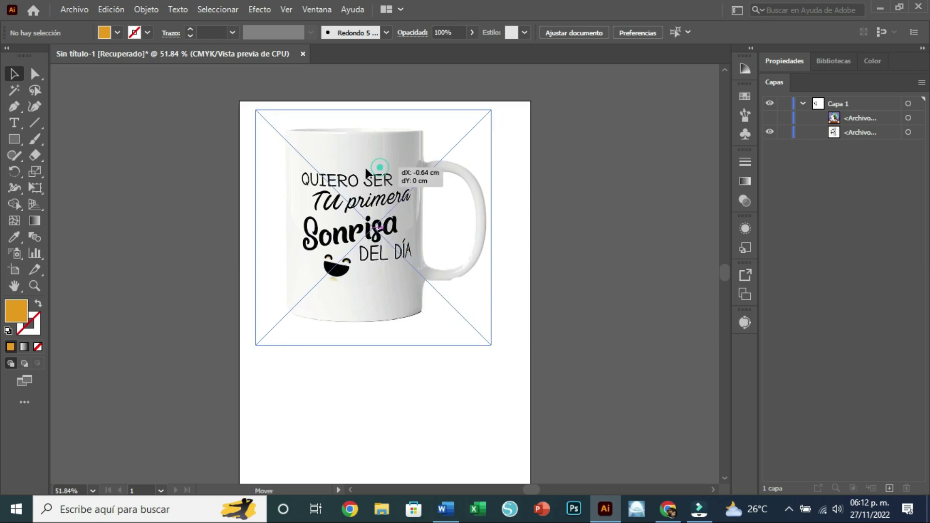
# - Shift the mug image left on the artboard and reselect it
pyautogui.moveTo(381, 170); pyautogui.dragTo(352, 169)
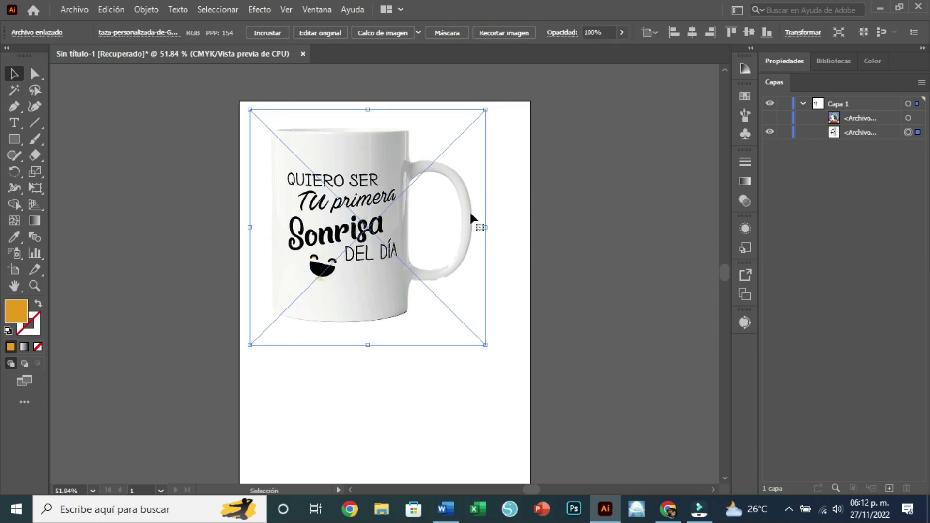
pyautogui.click(456, 395)
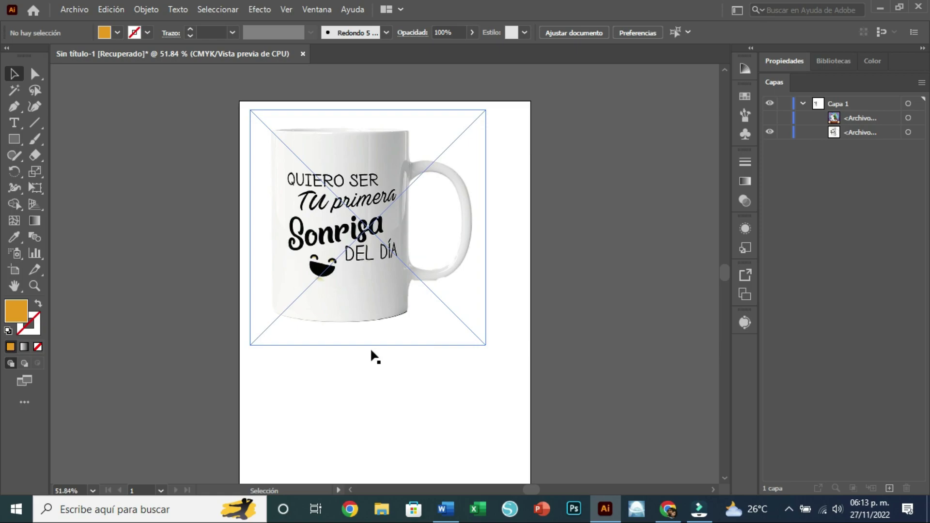
pyautogui.click(379, 195)
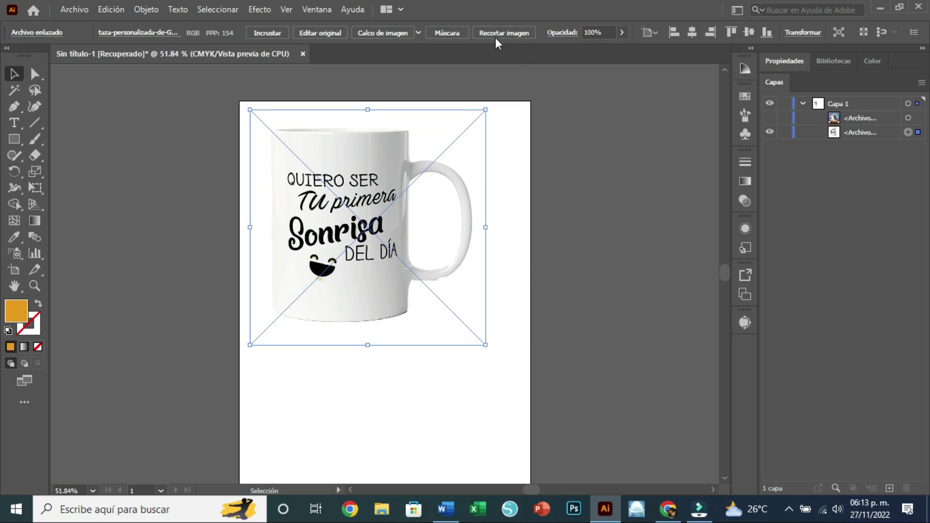
# - Crop the mug photo to its lettering and smiley, then move it top-left and enlarge it
pyautogui.click(522, 33)
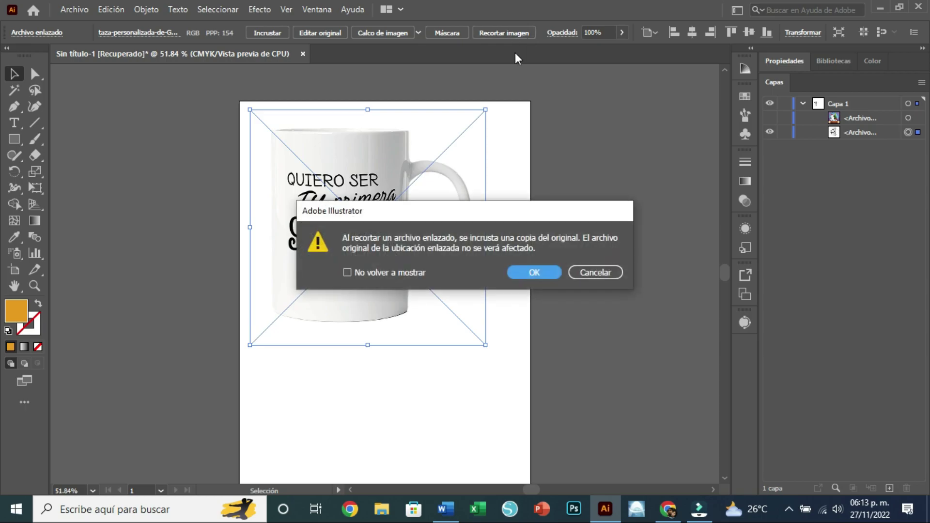
pyautogui.click(549, 272)
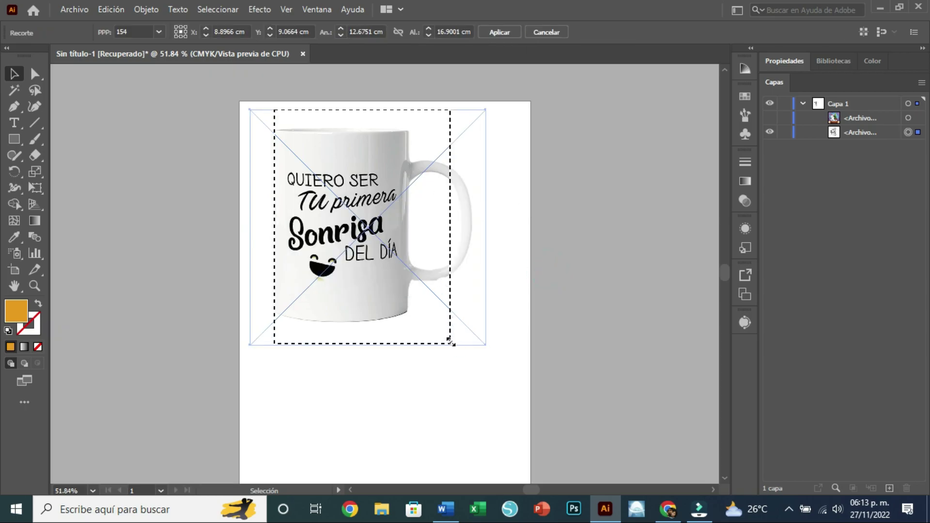
pyautogui.moveTo(450, 341); pyautogui.dragTo(406, 283)
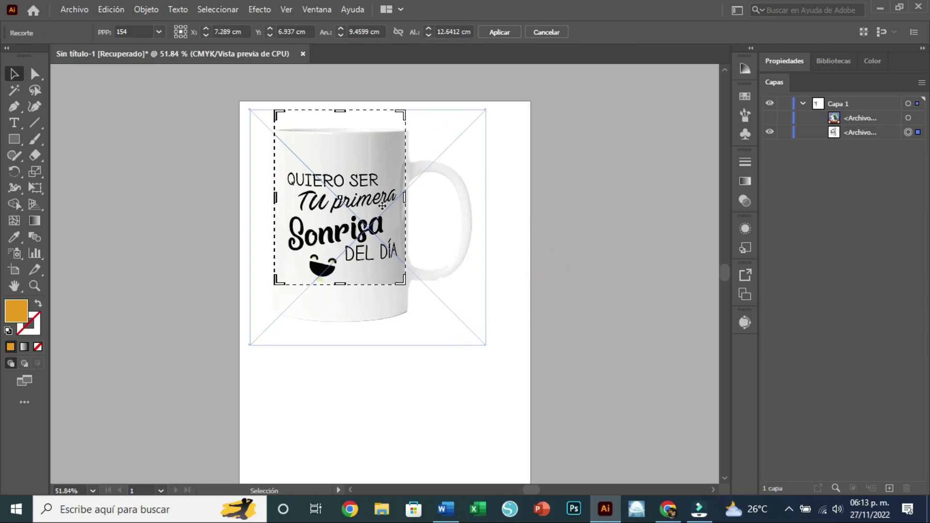
pyautogui.moveTo(277, 112)
pyautogui.mouseDown()
pyautogui.moveTo(294, 131)
pyautogui.moveTo(285, 166)
pyautogui.mouseUp()
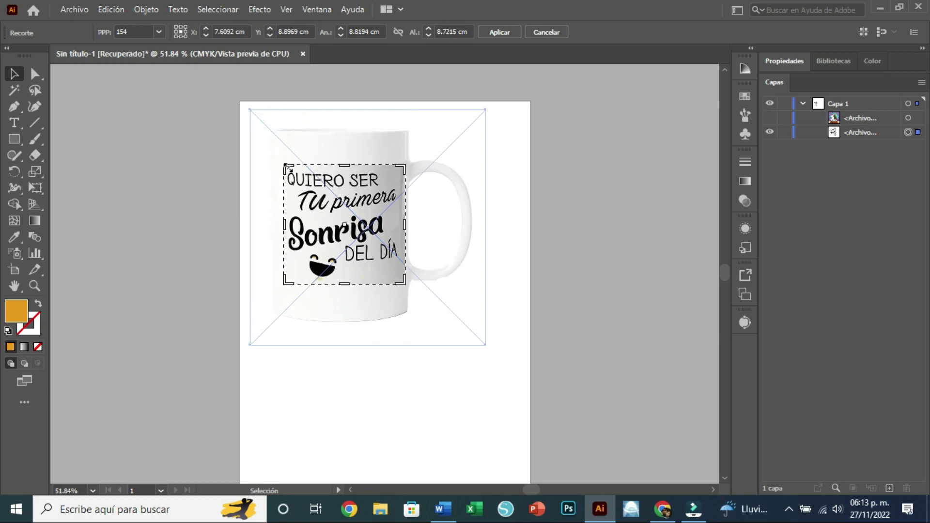
pyautogui.click(501, 33)
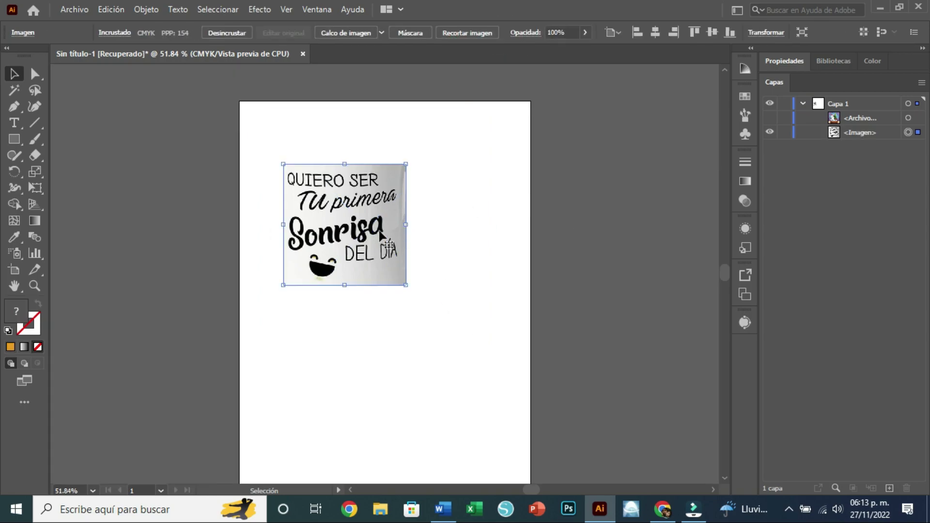
pyautogui.moveTo(379, 240); pyautogui.dragTo(349, 194)
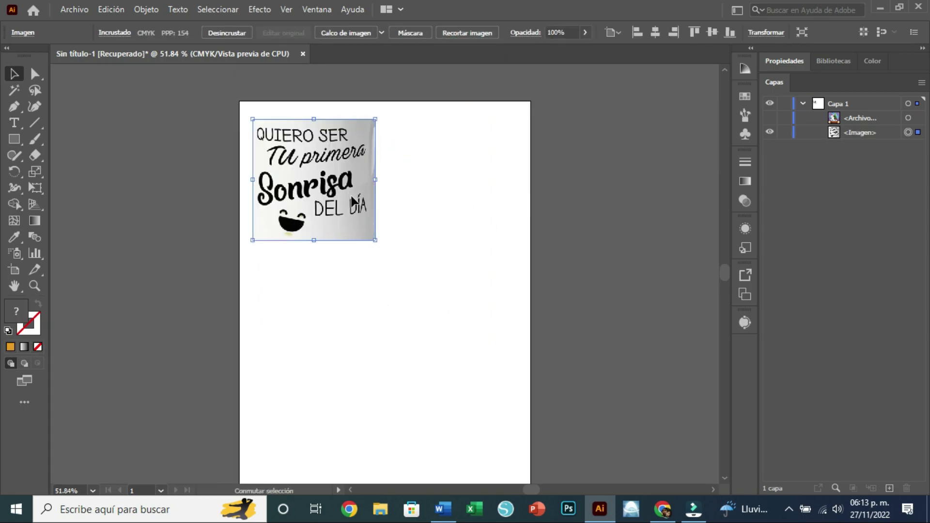
pyautogui.moveTo(375, 239); pyautogui.dragTo(522, 385)
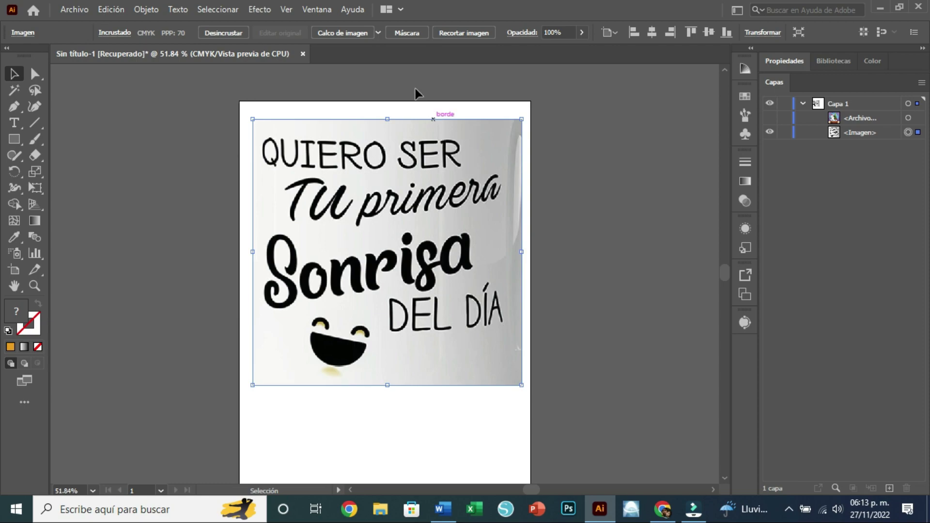
# - Image Trace the cropped lettering with the Black and White Logo preset
pyautogui.click(379, 33)
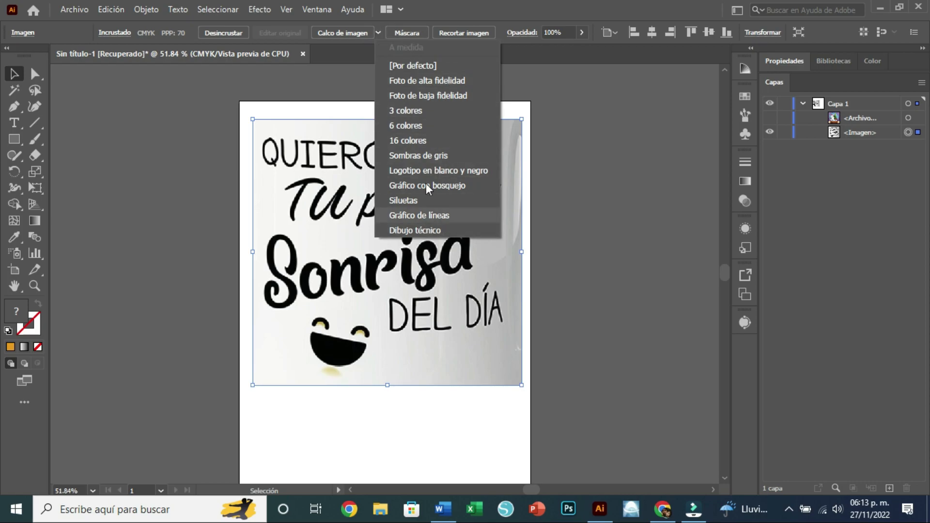
pyautogui.click(380, 33)
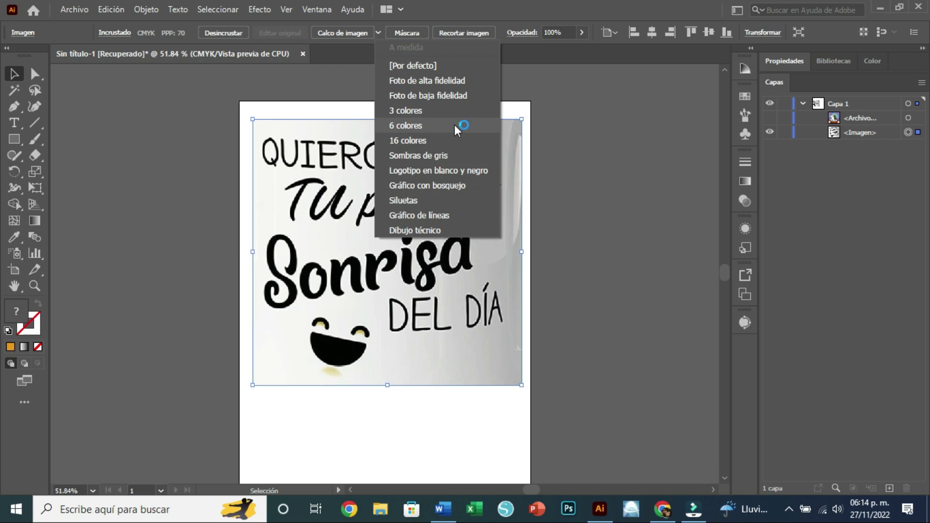
pyautogui.click(463, 172)
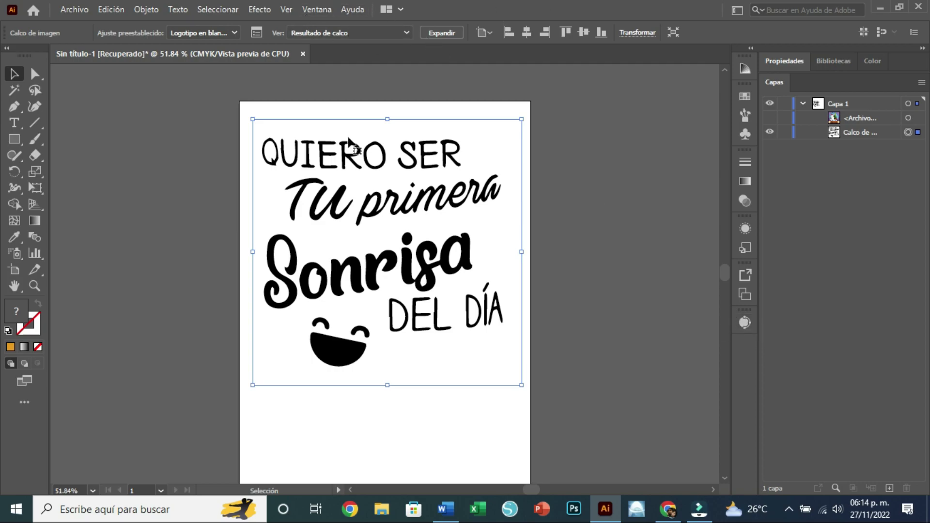
# - In the Image Trace panel, set Ruido to 1 px and Vértices to 100%, and disable curve straightening
pyautogui.click(322, 12)
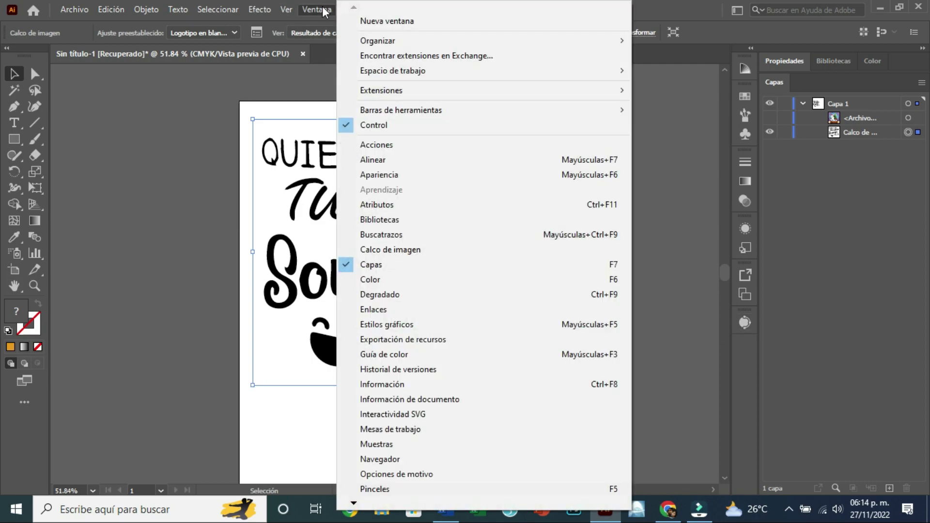
pyautogui.click(403, 250)
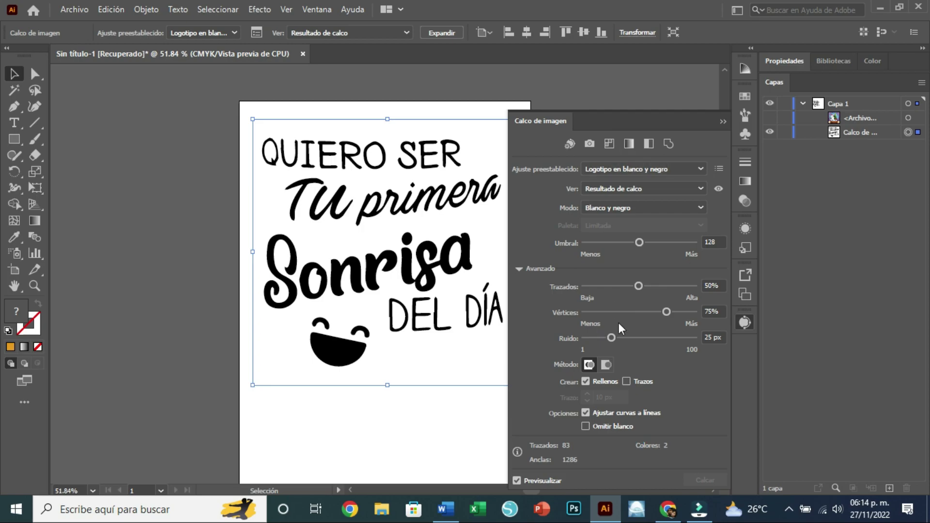
pyautogui.click(518, 268)
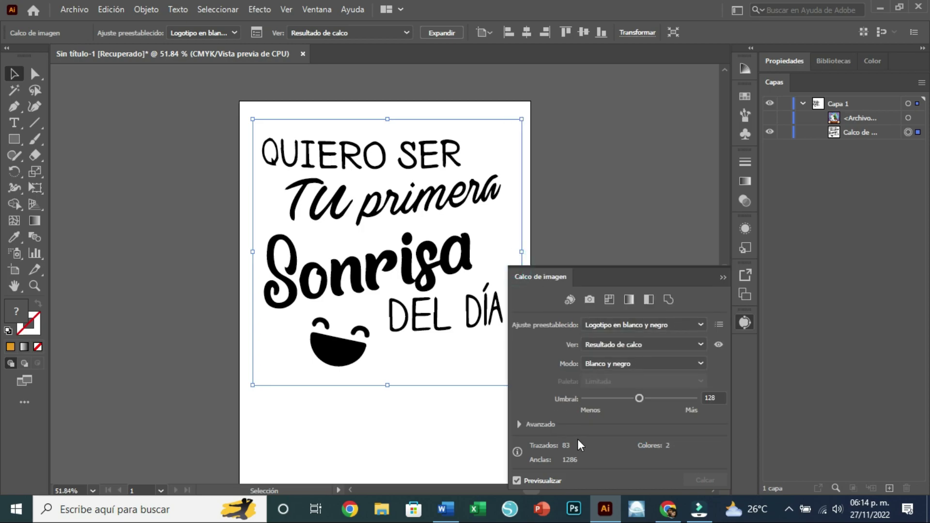
pyautogui.click(518, 425)
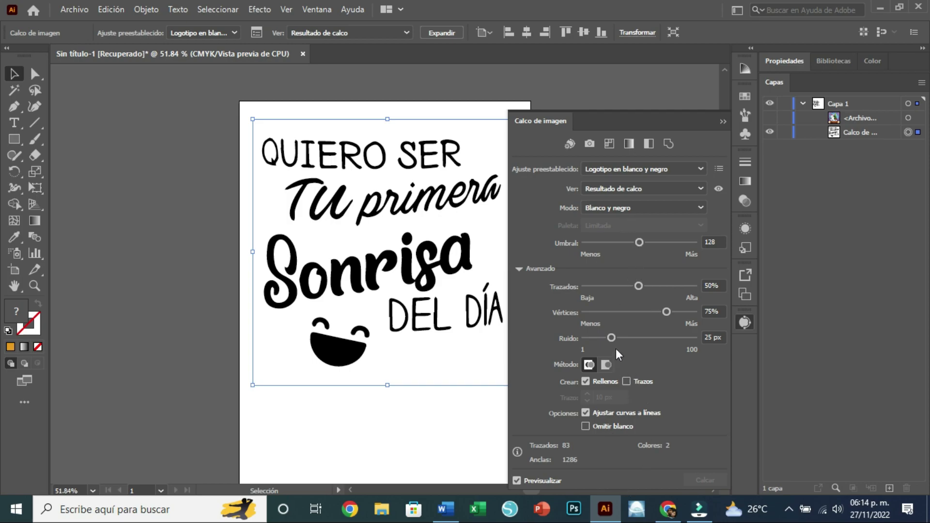
pyautogui.moveTo(612, 338); pyautogui.dragTo(557, 338)
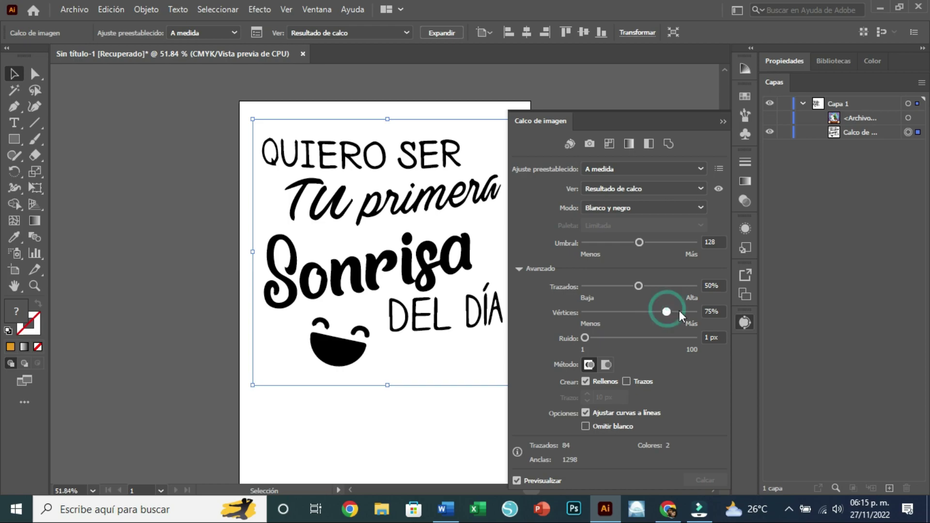
pyautogui.moveTo(667, 312); pyautogui.dragTo(694, 313)
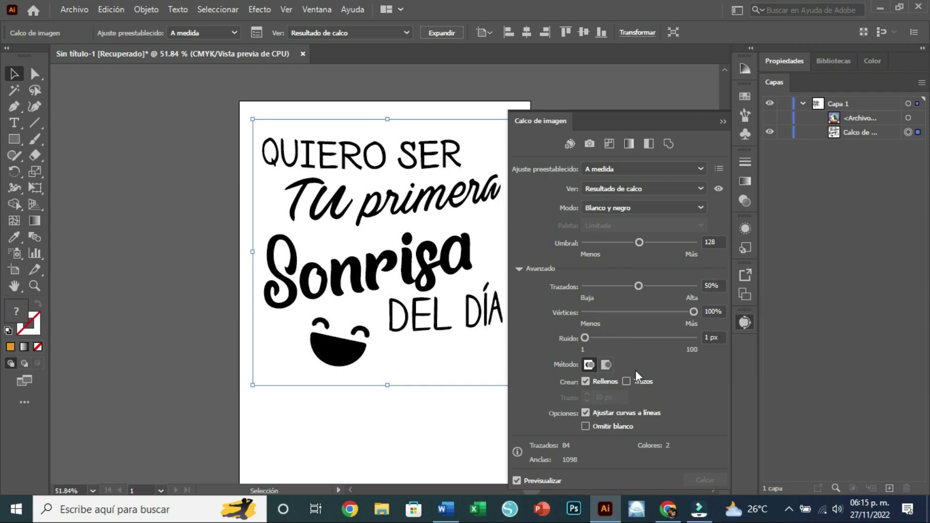
pyautogui.moveTo(625, 413)
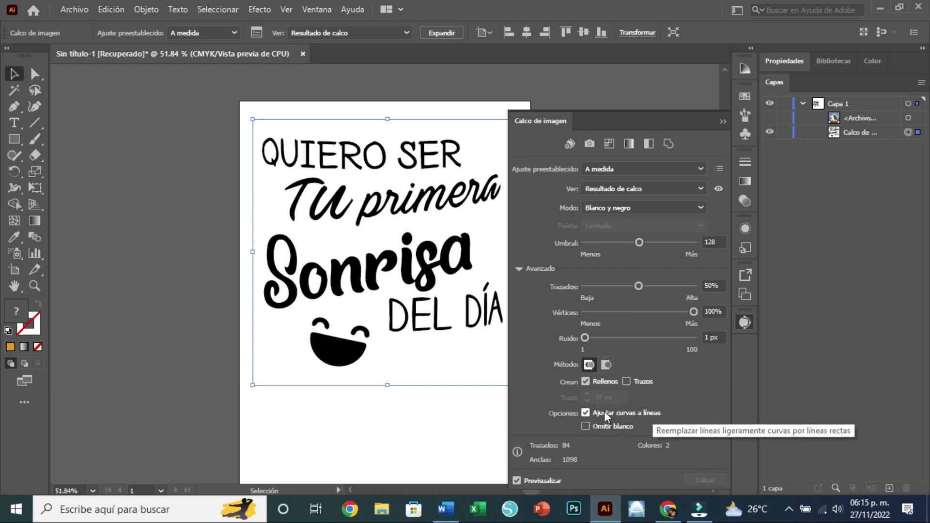
pyautogui.click(586, 413)
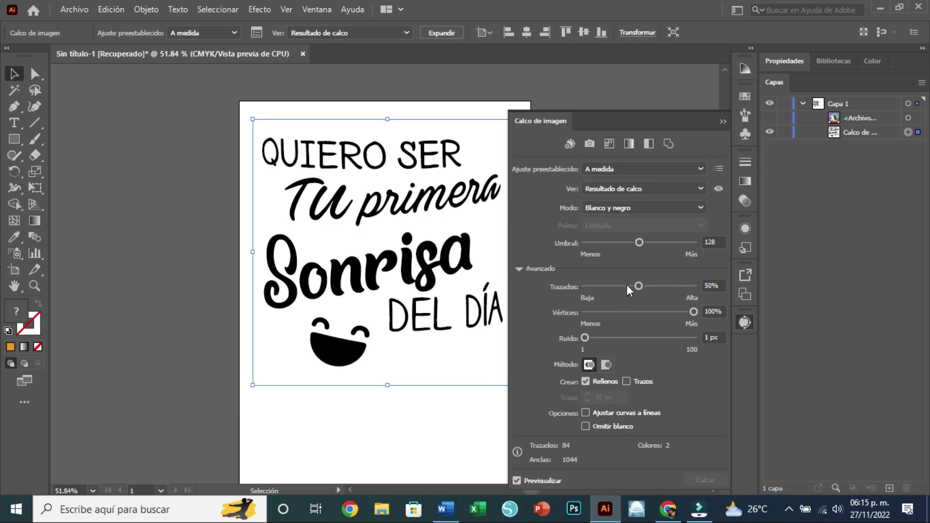
# - Set the Umbral threshold to 101 and close the Image Trace panel
pyautogui.click(638, 243)
pyautogui.moveTo(639, 243)
pyautogui.mouseDown()
pyautogui.moveTo(669, 243)
pyautogui.moveTo(612, 242)
pyautogui.moveTo(621, 244)
pyautogui.mouseUp()
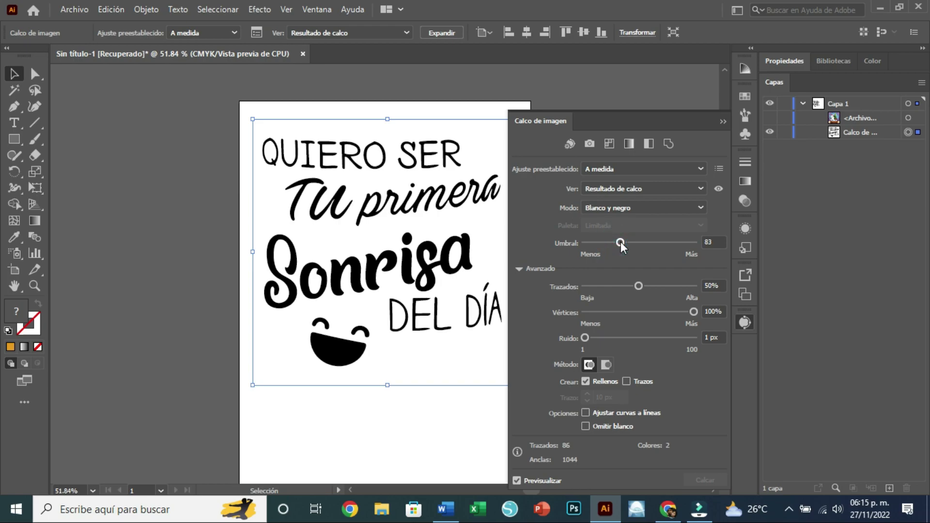
pyautogui.moveTo(621, 242)
pyautogui.mouseDown()
pyautogui.moveTo(636, 242)
pyautogui.moveTo(628, 243)
pyautogui.mouseUp()
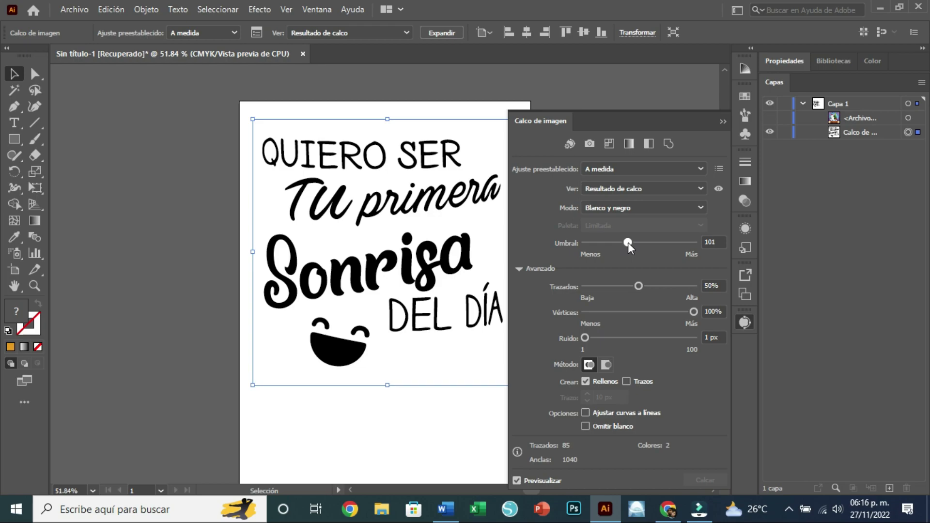
pyautogui.click(720, 243)
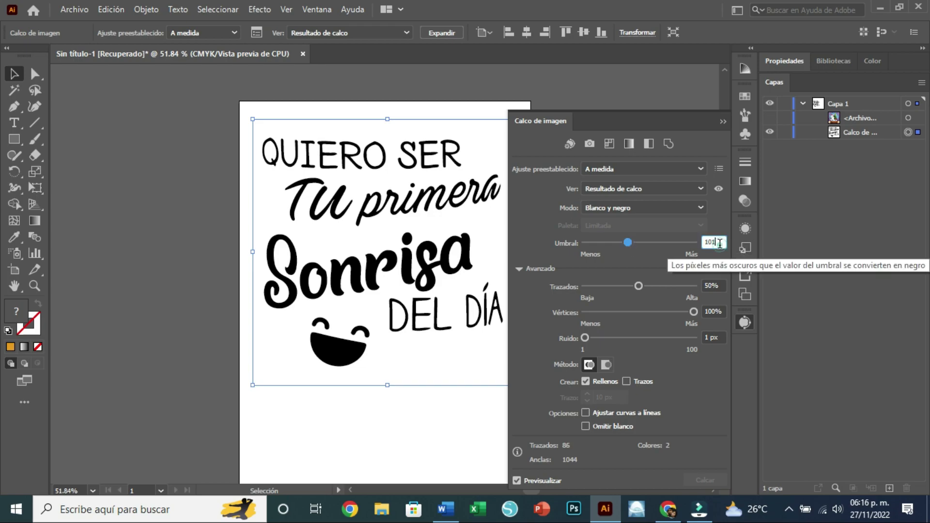
pyautogui.click(710, 383)
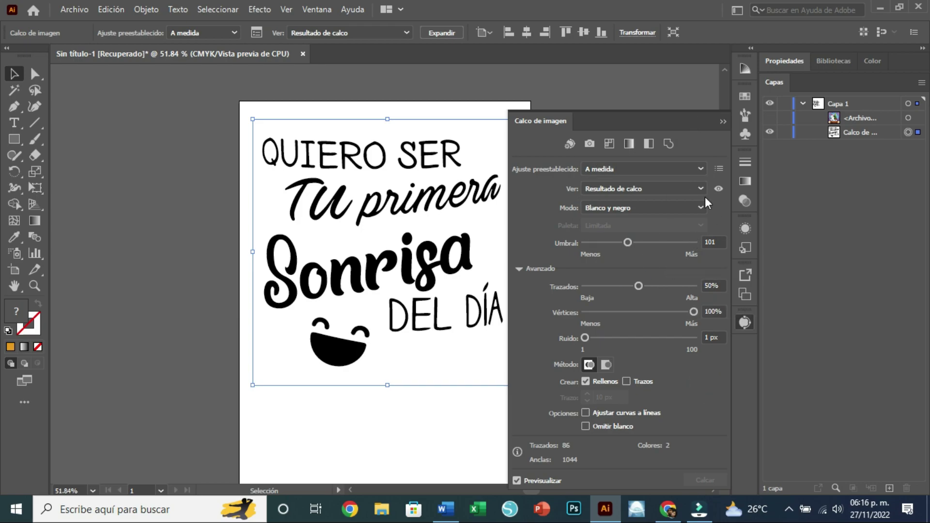
pyautogui.click(719, 118)
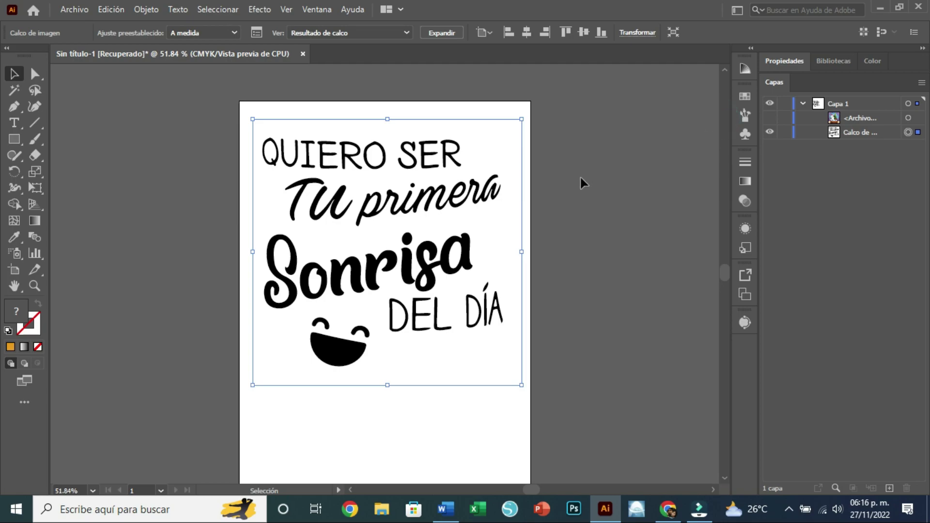
# - Expand the black-and-white lettering trace into editable vector paths
pyautogui.click(746, 322)
pyautogui.click(723, 122)
pyautogui.click(446, 33)
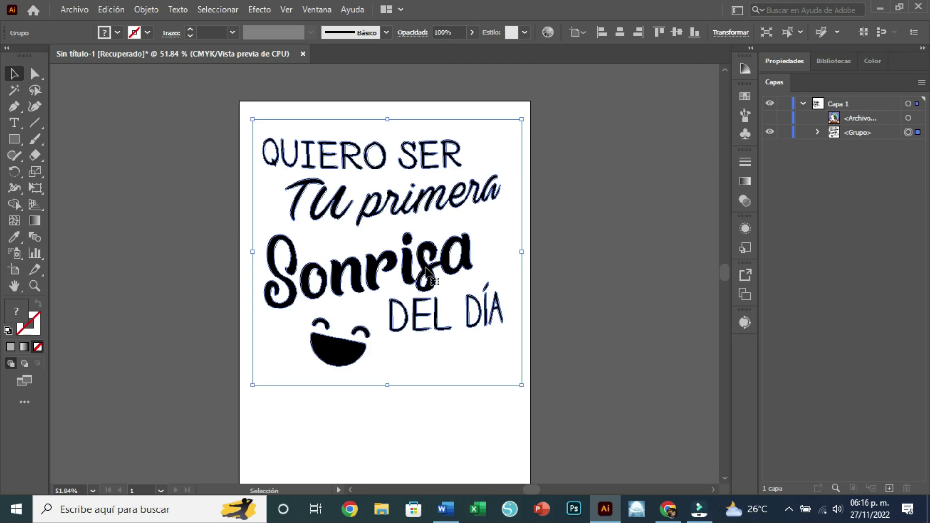
# - Ungroup the traced lettering, fill the 'sa' letters yellow, and select the snow-globe picture
pyautogui.rightClick(426, 269)
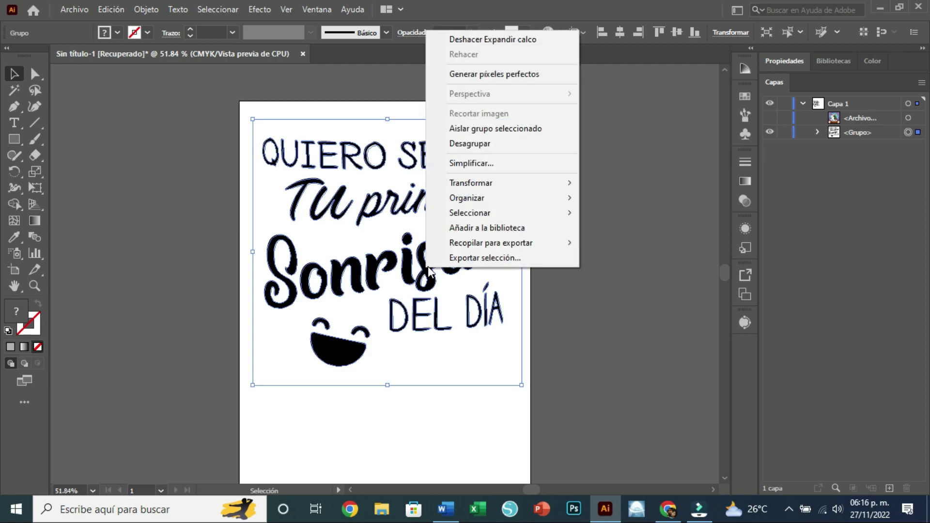
pyautogui.click(475, 146)
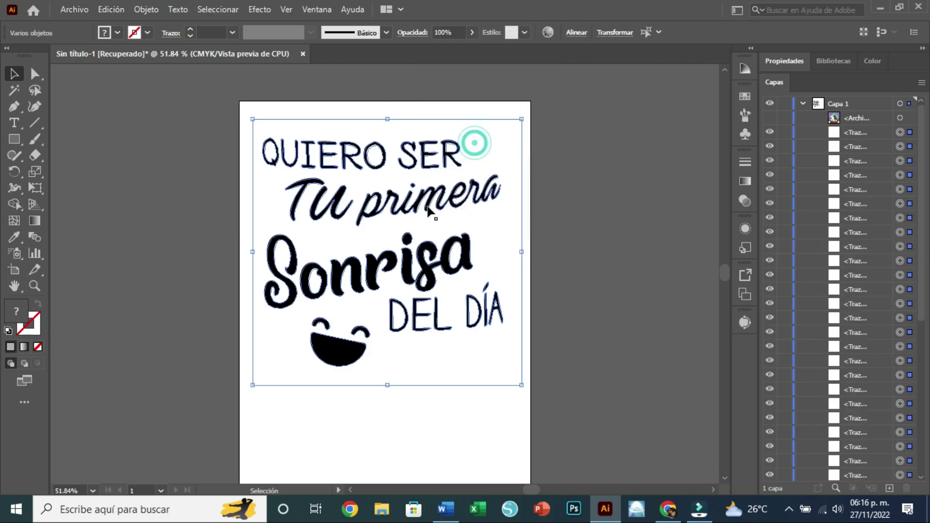
pyautogui.click(584, 314)
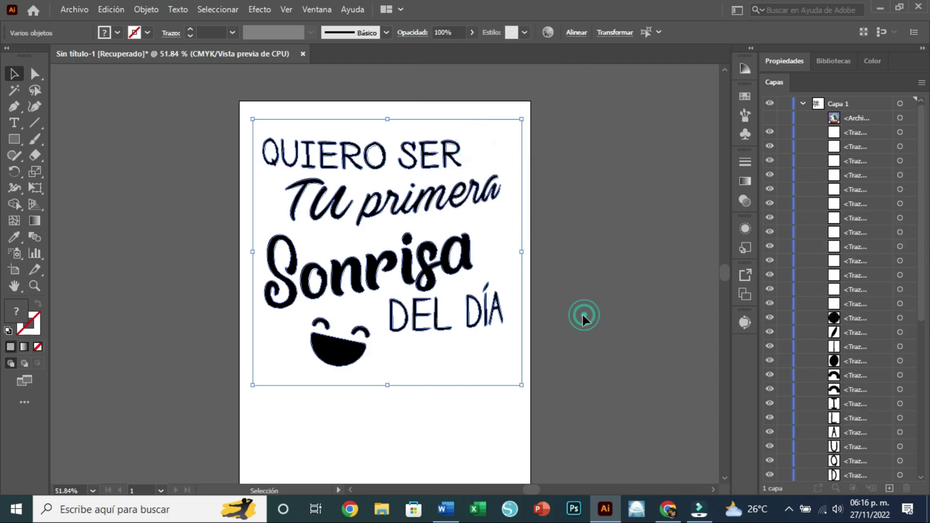
pyautogui.click(466, 257)
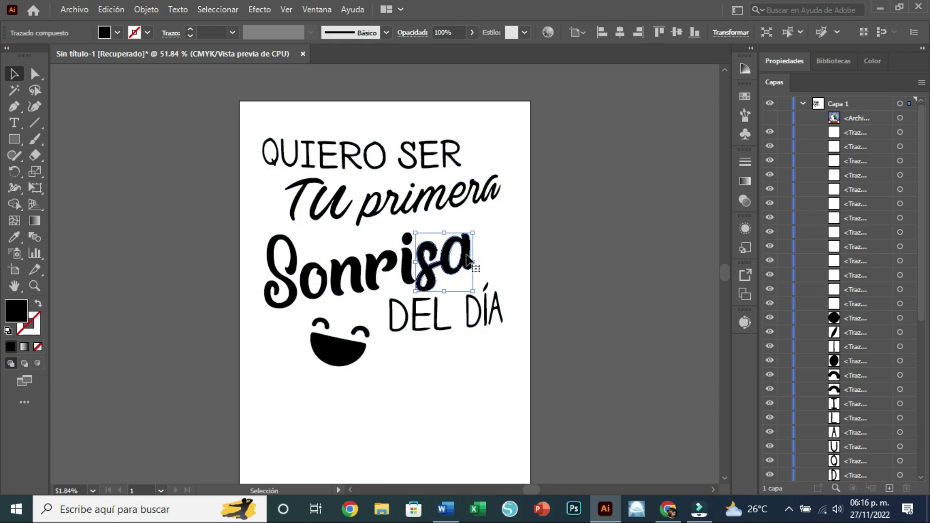
pyautogui.click(117, 33)
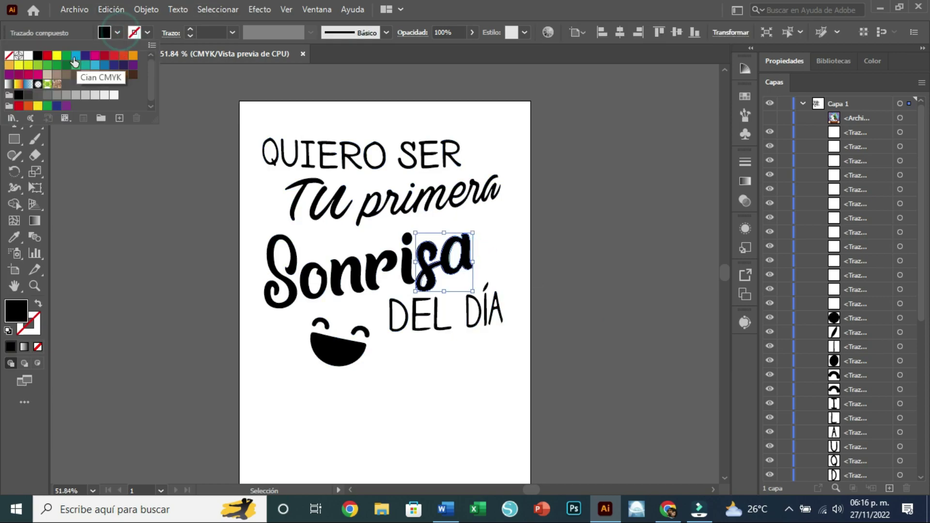
pyautogui.click(57, 56)
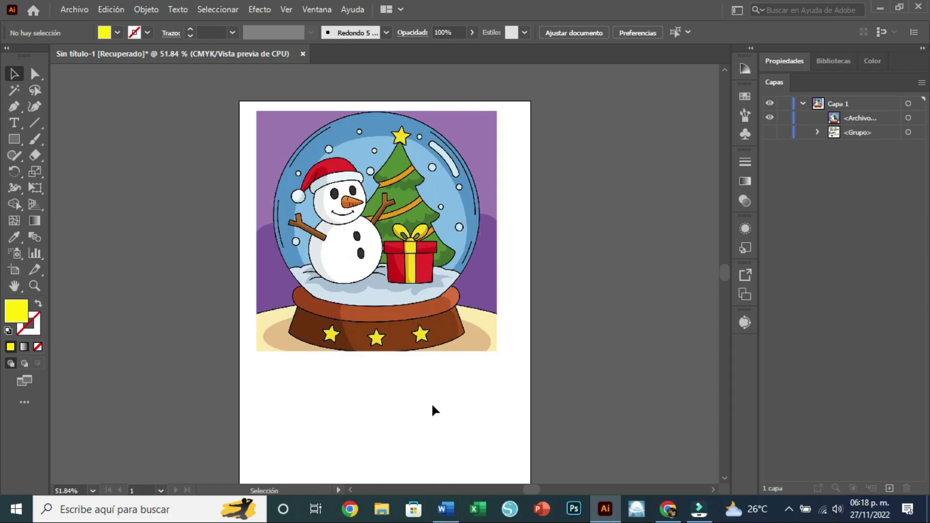
pyautogui.click(410, 196)
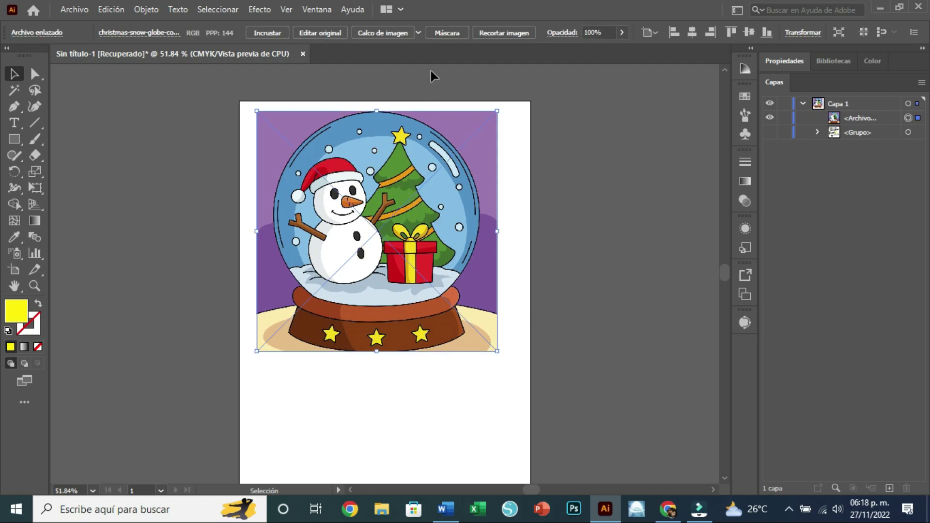
# - Trace the snow-globe picture with the 16 colores preset
pyautogui.click(418, 35)
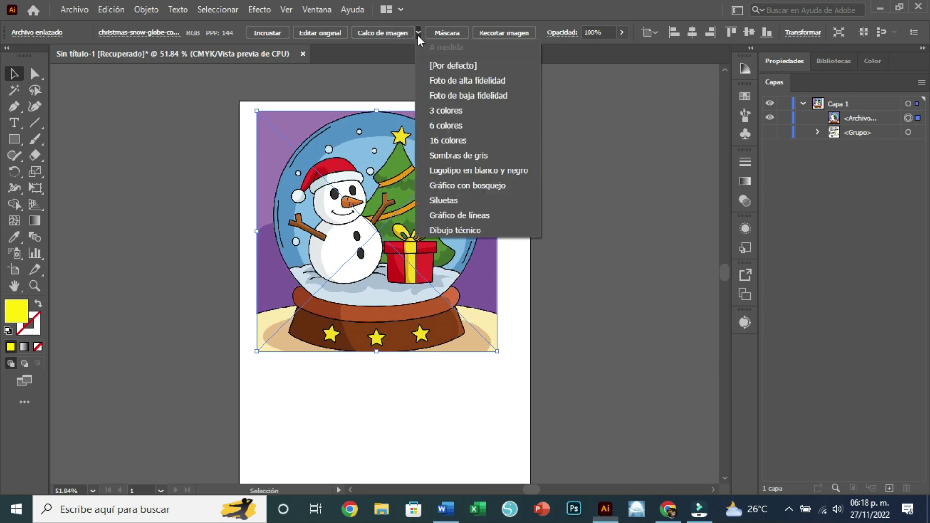
pyautogui.click(470, 140)
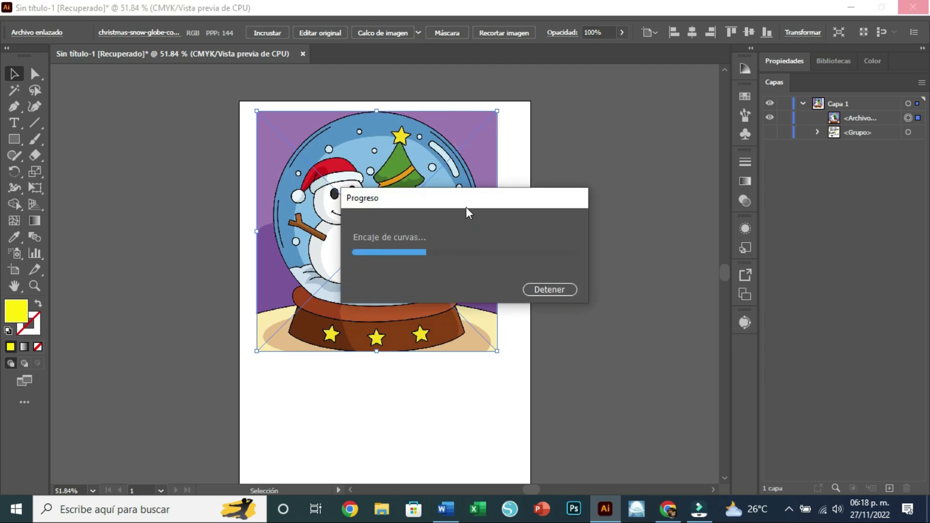
# - Set the snow-globe trace to 21 colours, 100% Vértices and 1 px Ruido, then close settings
pyautogui.click(745, 320)
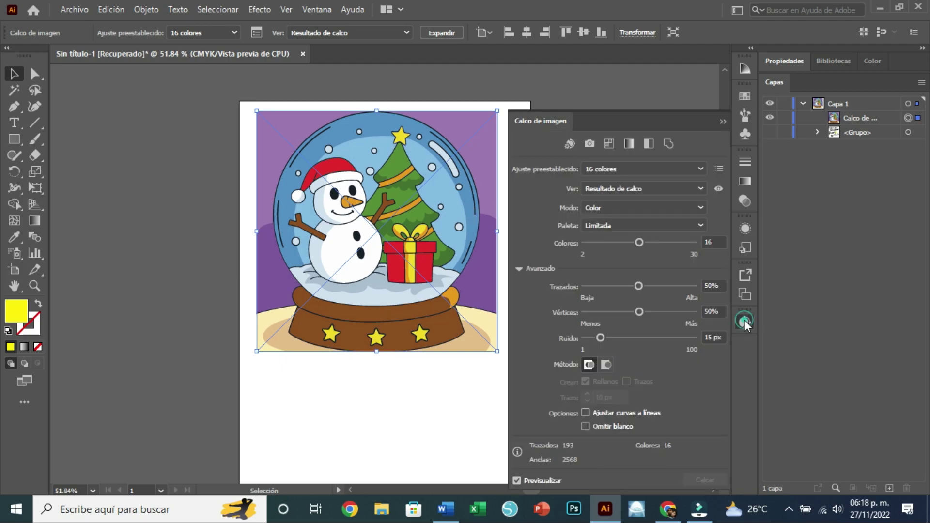
pyautogui.moveTo(646, 244); pyautogui.dragTo(659, 245)
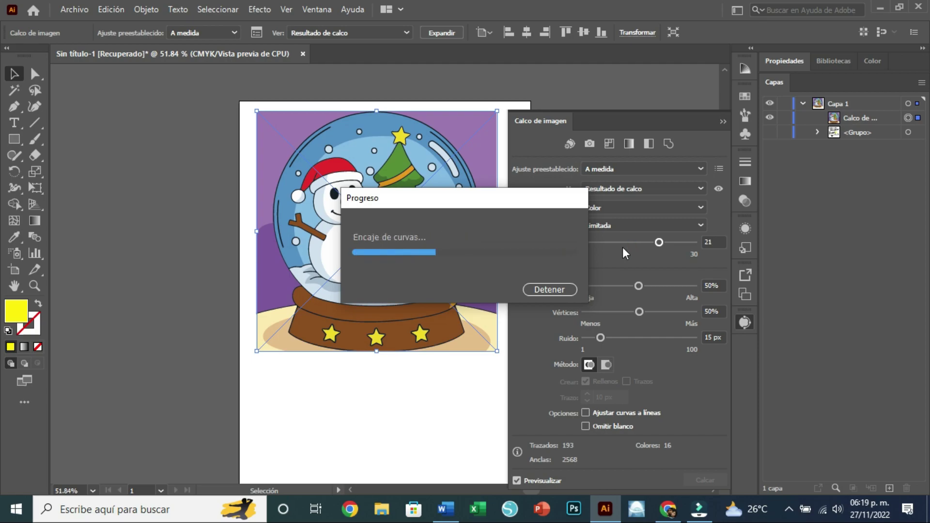
pyautogui.moveTo(640, 312); pyautogui.dragTo(696, 312)
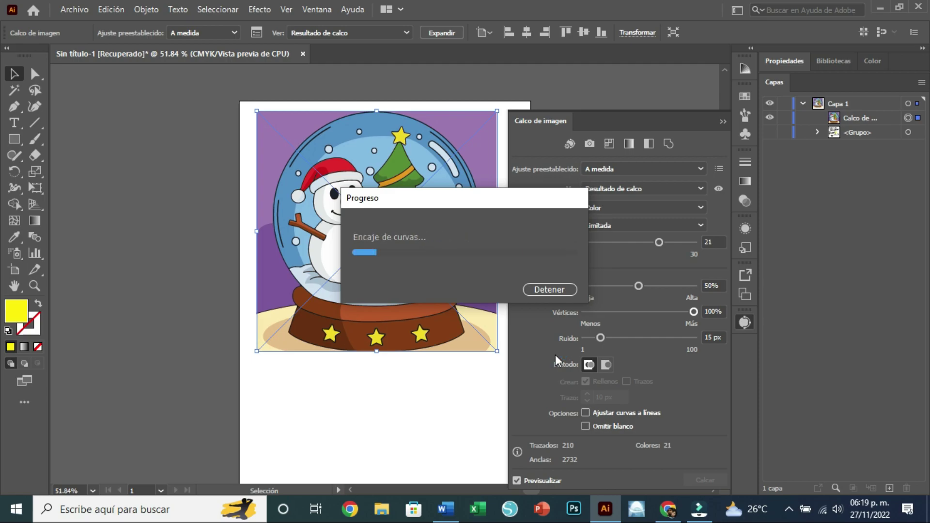
pyautogui.click(585, 338)
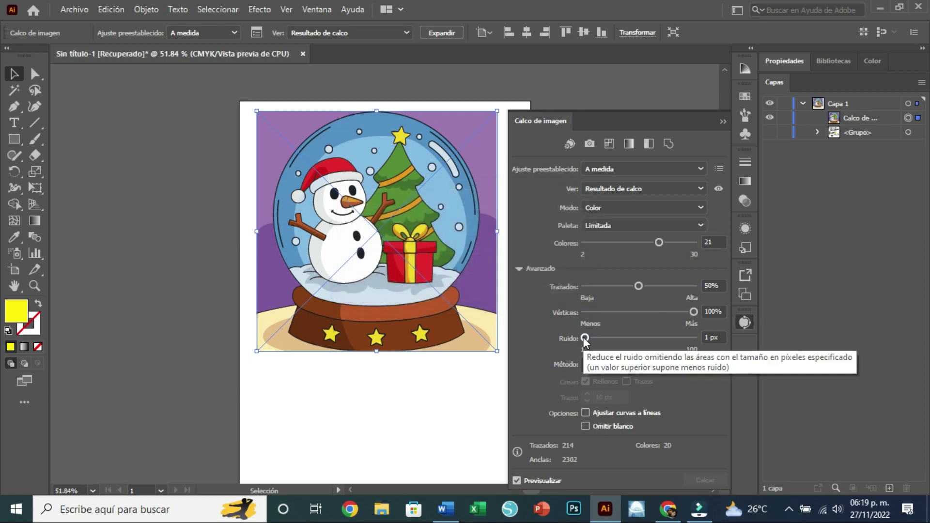
pyautogui.click(723, 122)
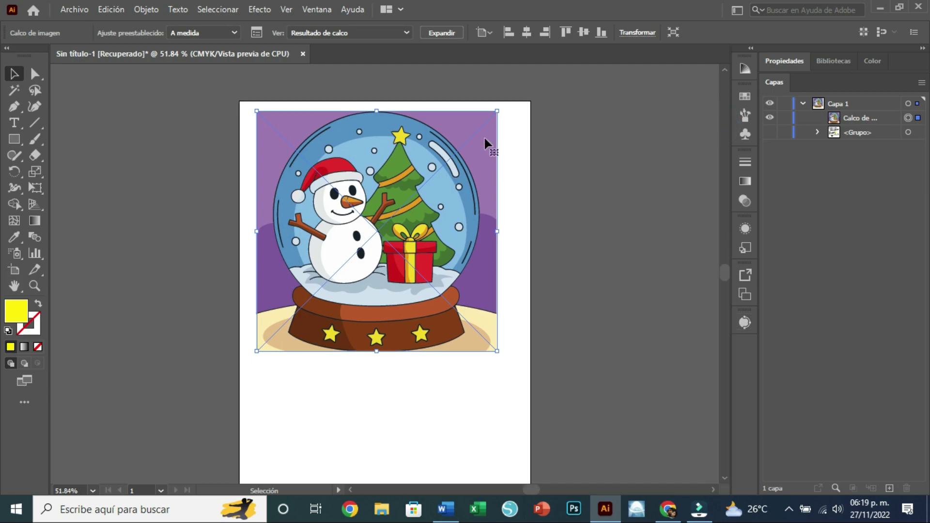
# - Expand the snow-globe trace, ungroup it into separate paths, and deselect everything
pyautogui.click(456, 33)
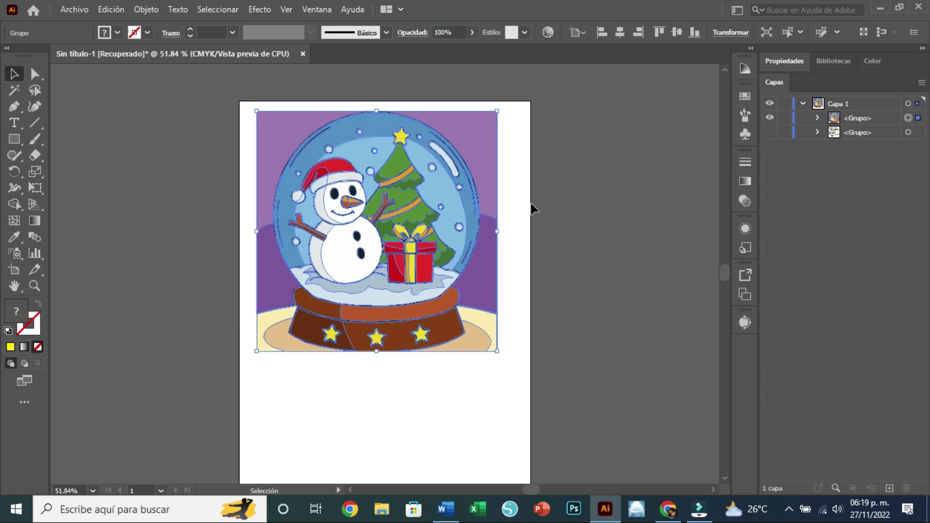
pyautogui.rightClick(455, 175)
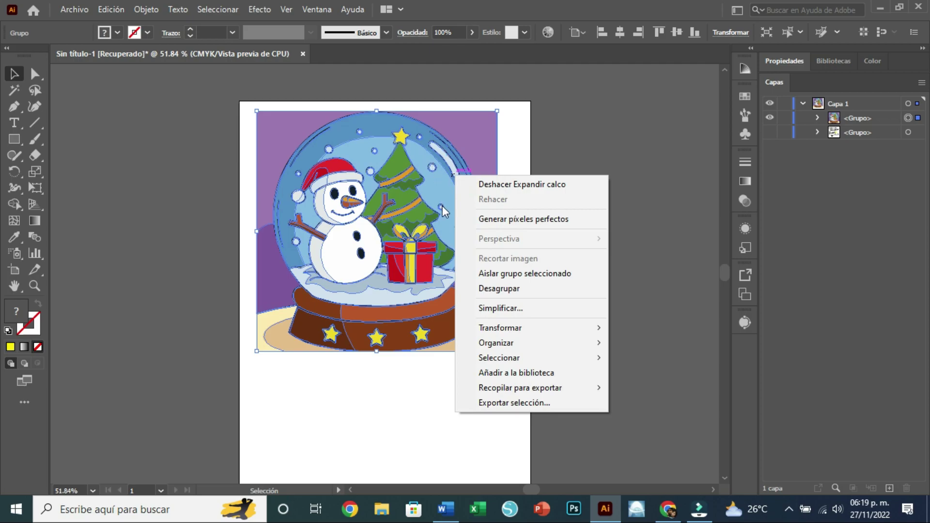
pyautogui.click(484, 289)
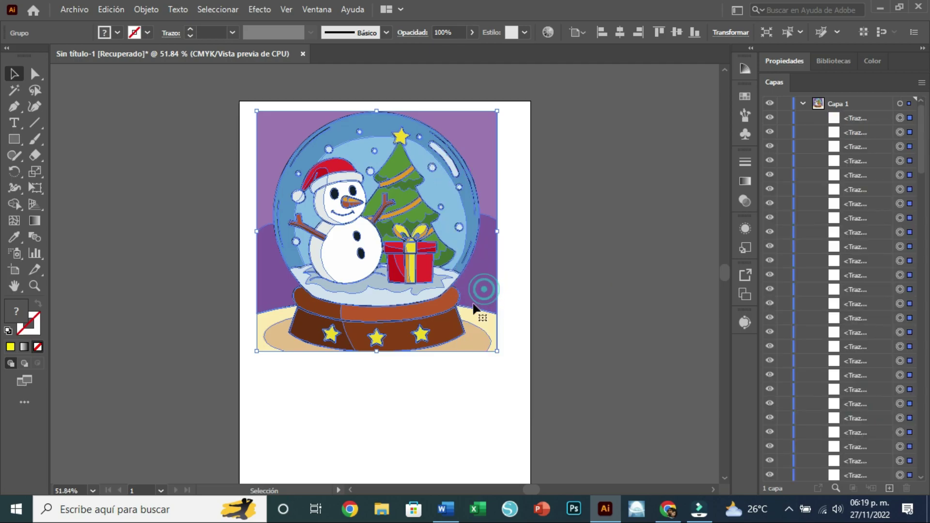
pyautogui.click(426, 386)
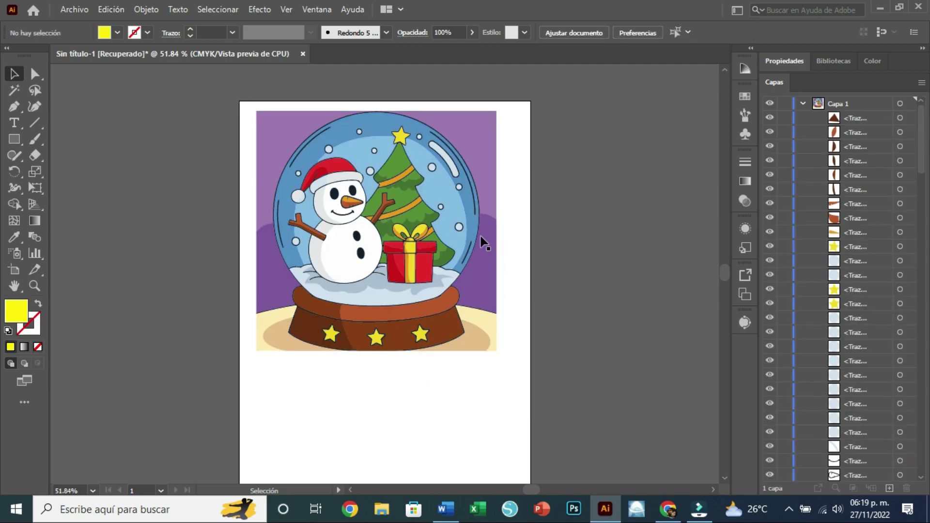
pyautogui.moveTo(483, 258); pyautogui.dragTo(549, 314)
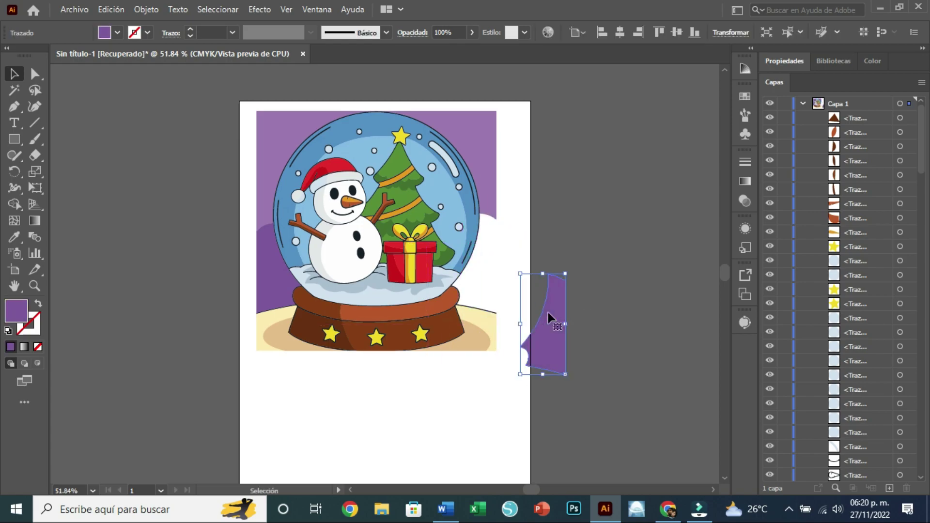
pyautogui.hotkey('ctrl', 'z')
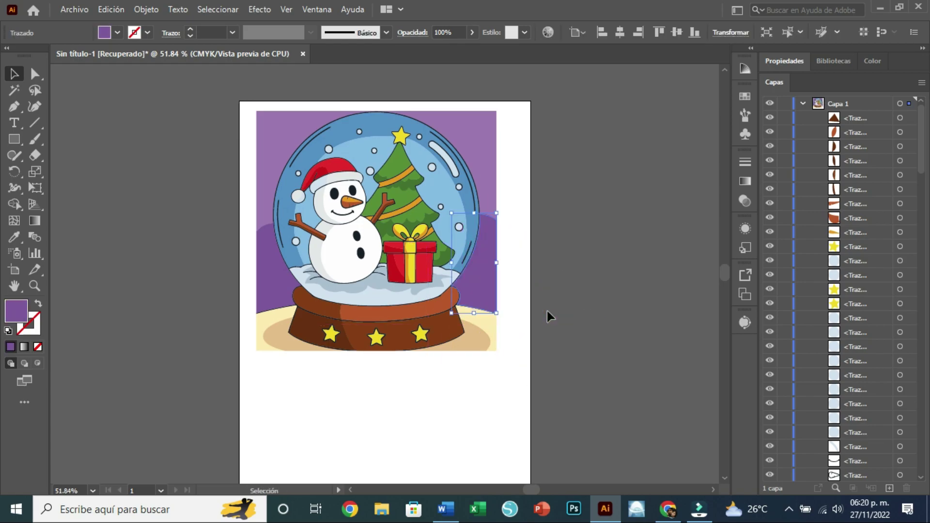
pyautogui.click(370, 418)
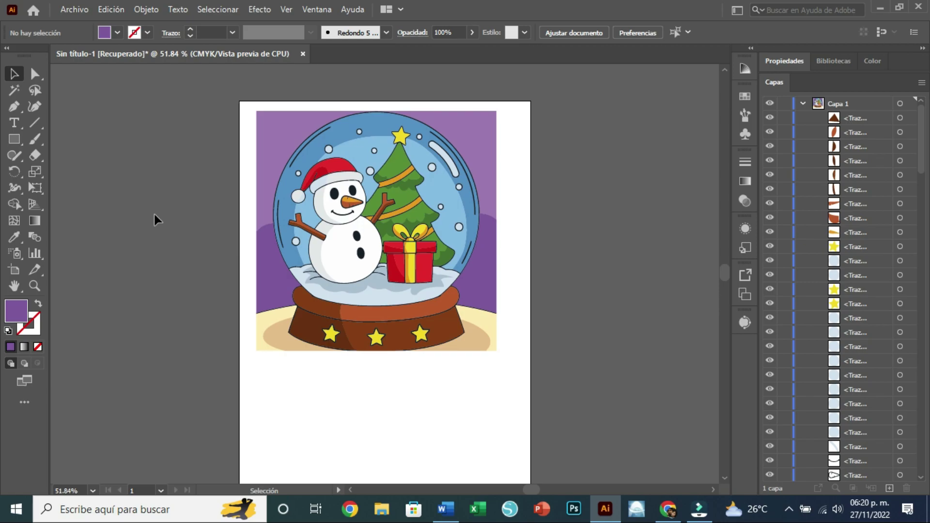
# - Magic-wand the purple background shapes and group them
pyautogui.click(16, 92)
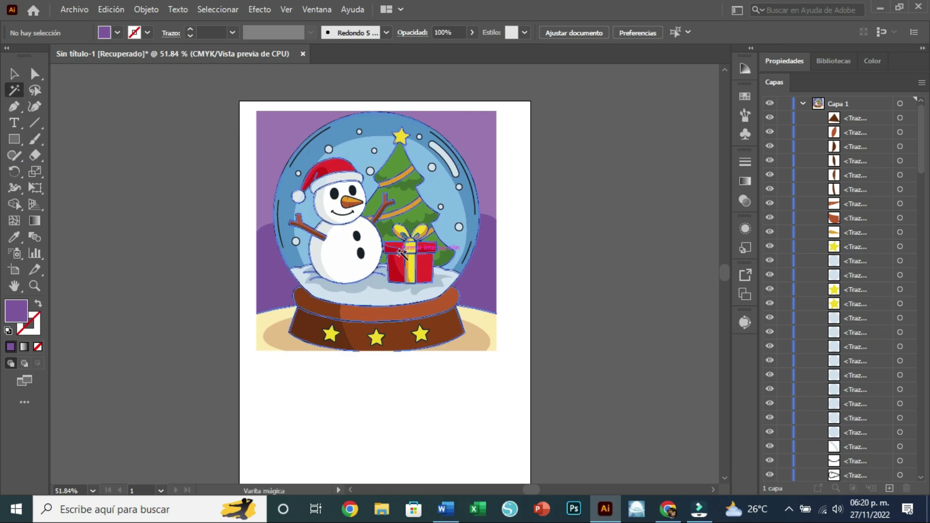
pyautogui.click(485, 270)
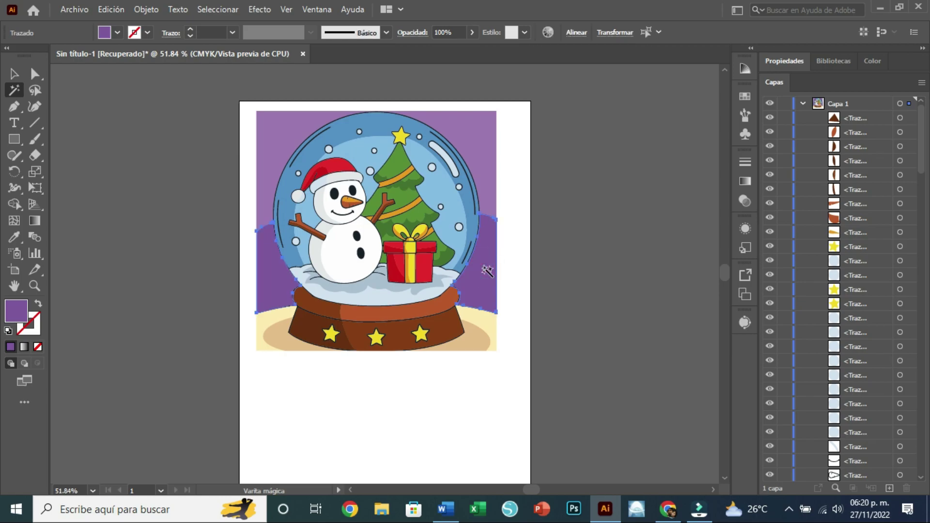
pyautogui.rightClick(484, 268)
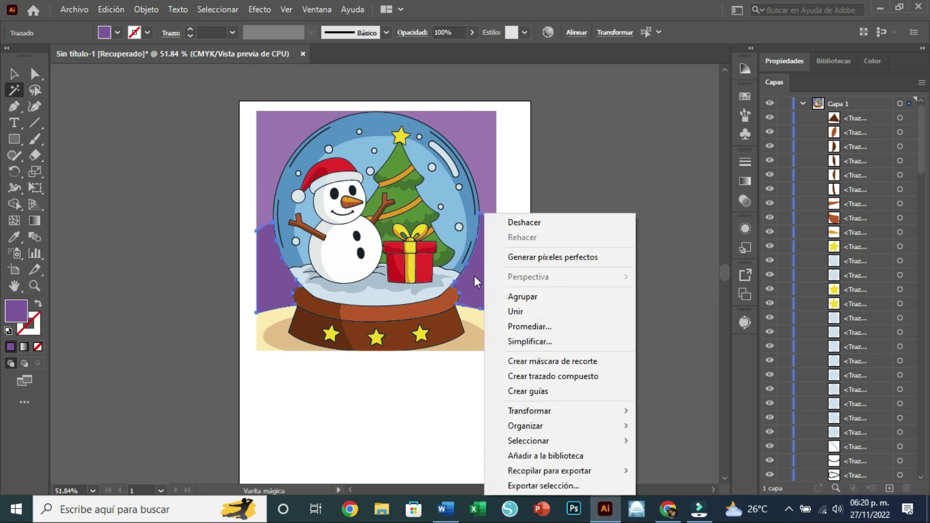
pyautogui.press('Escape')
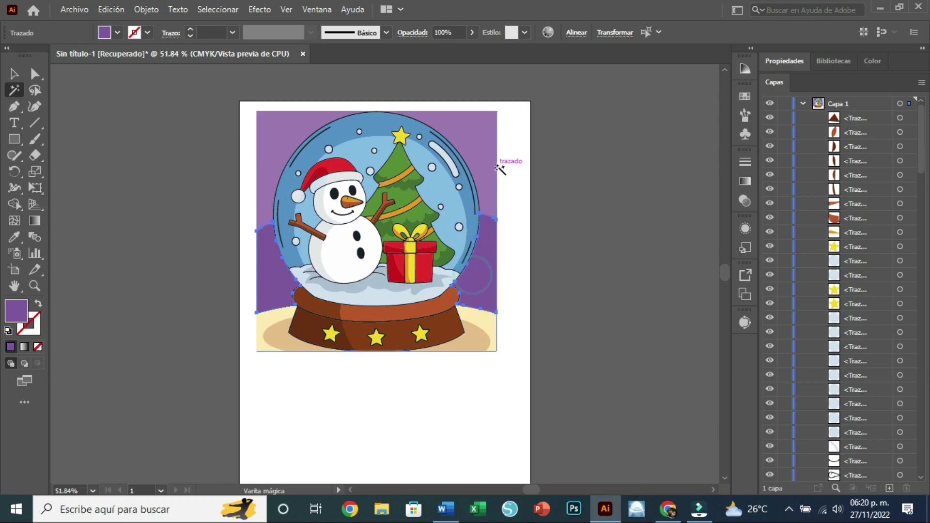
pyautogui.keyDown('shift'); pyautogui.click(487, 161); pyautogui.keyUp('shift')
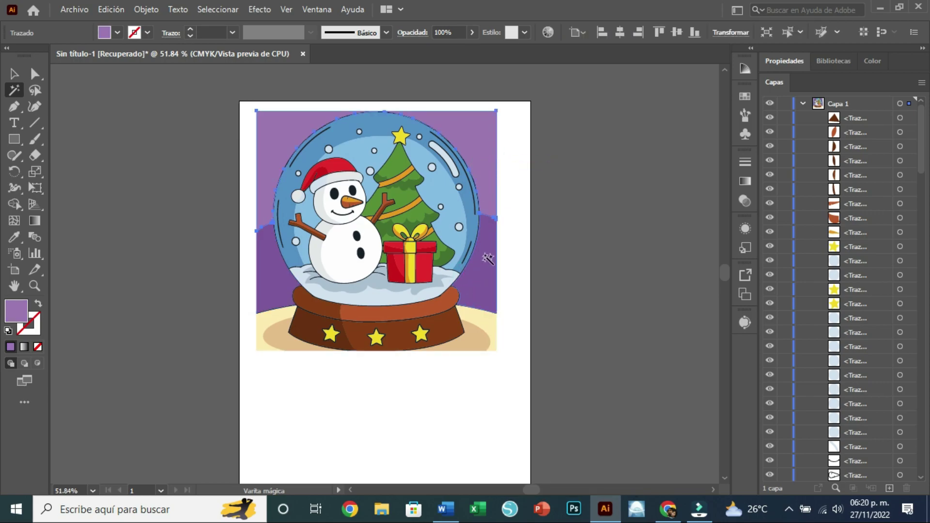
pyautogui.click(455, 233)
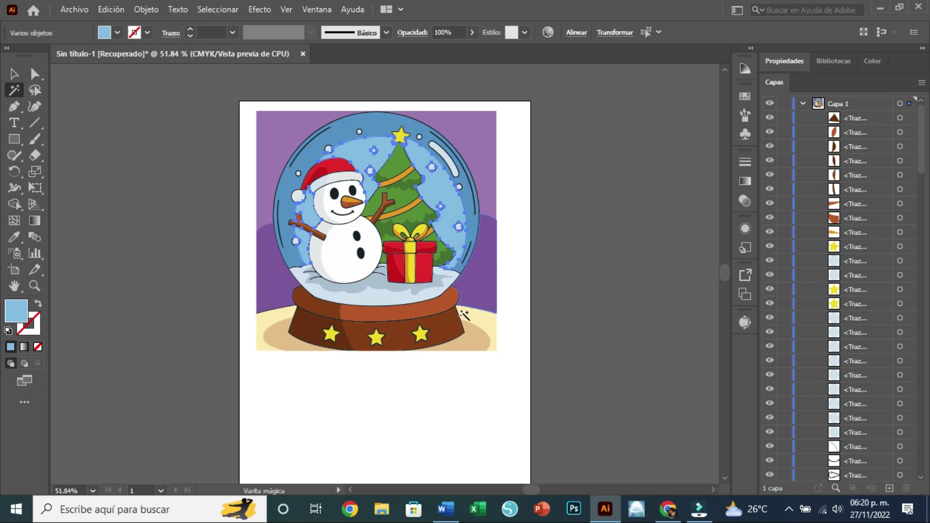
pyautogui.click(455, 331)
pyautogui.click(489, 264)
pyautogui.rightClick(493, 261)
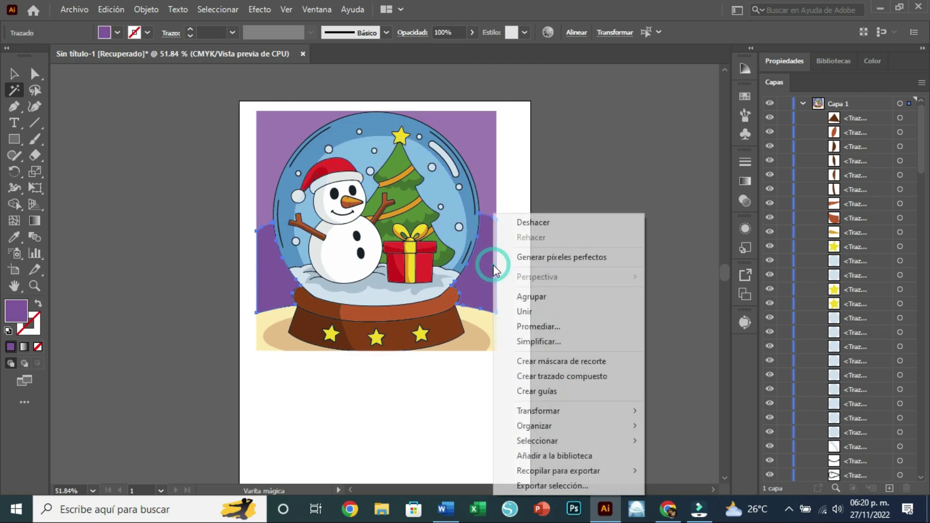
pyautogui.click(536, 296)
# - Select the cream base shape and the yellow stars, and group them
pyautogui.rightClick(455, 109)
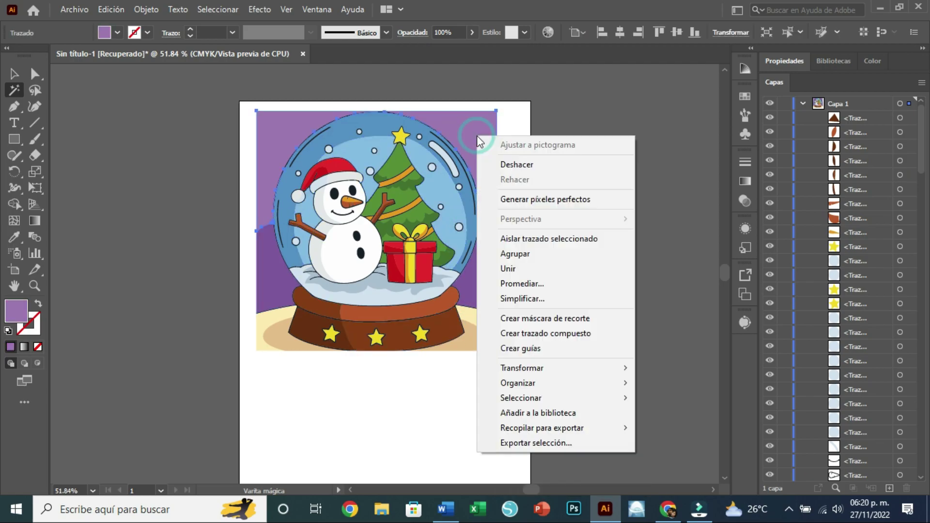
pyautogui.click(530, 129)
pyautogui.click(388, 310)
pyautogui.rightClick(446, 166)
pyautogui.click(500, 214)
# - Group the yellow stars, then select and group the white snowman shapes
pyautogui.rightClick(373, 98)
pyautogui.rightClick(332, 50)
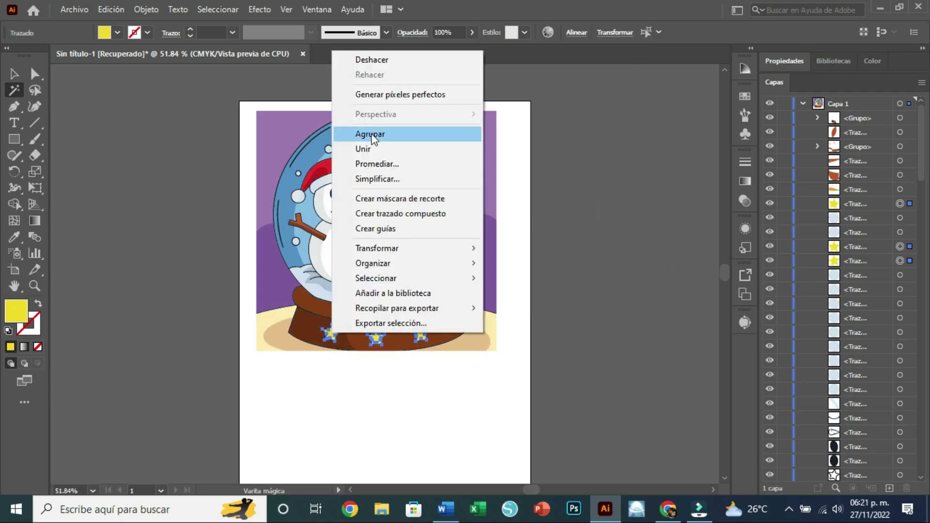
pyautogui.click(431, 141)
pyautogui.rightClick(364, 302)
pyautogui.click(387, 105)
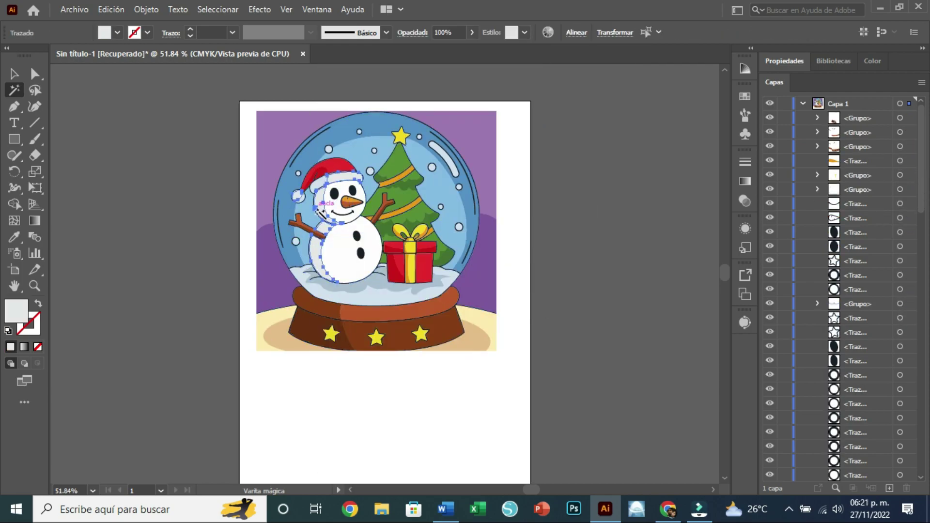
pyautogui.rightClick(331, 194)
pyautogui.click(392, 297)
# - Select and group the red shapes, then the orange shapes
pyautogui.rightClick(378, 179)
pyautogui.click(446, 255)
pyautogui.click(407, 265)
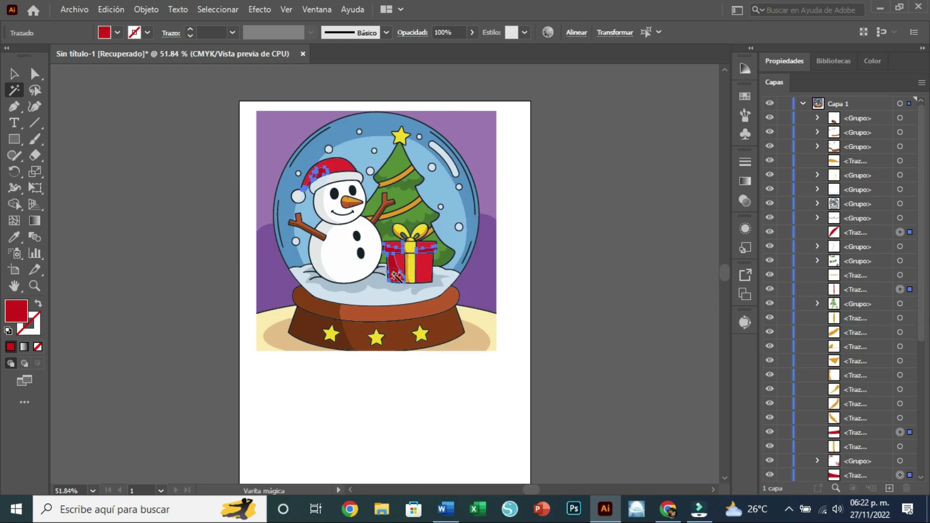
pyautogui.click(350, 199)
pyautogui.scroll(3, 336, 137)
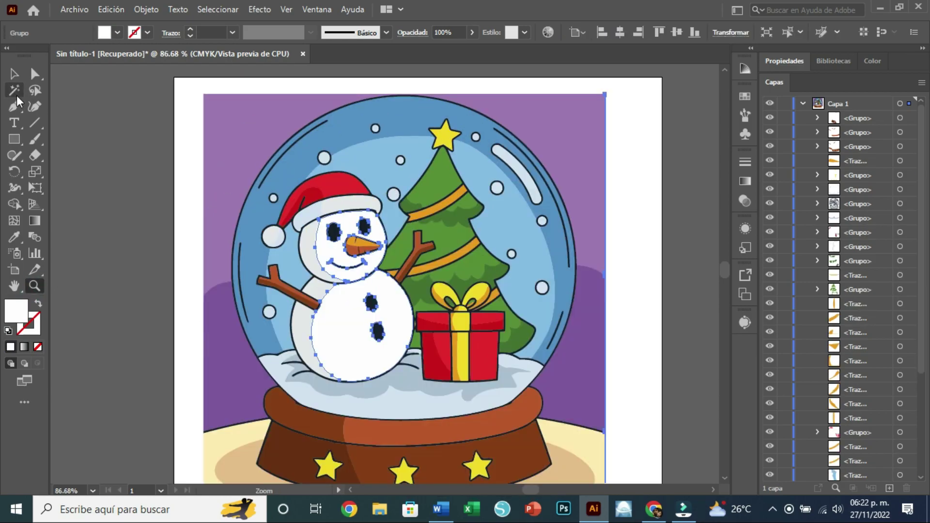
pyautogui.rightClick(353, 245)
pyautogui.rightClick(301, 212)
pyautogui.click(560, 283)
# - Magic-wand the light-blue globe shapes, then marquee-select with the Selection tool (V)
pyautogui.rightClick(560, 283)
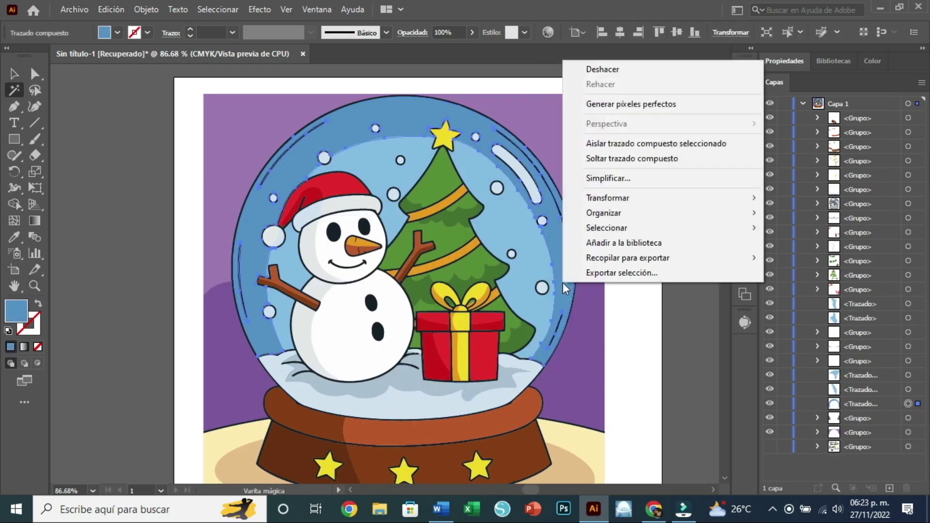
pyautogui.click(532, 267)
pyautogui.rightClick(531, 267)
pyautogui.press('Escape')
pyautogui.scroll(-3, 336, 145)
pyautogui.press('v')
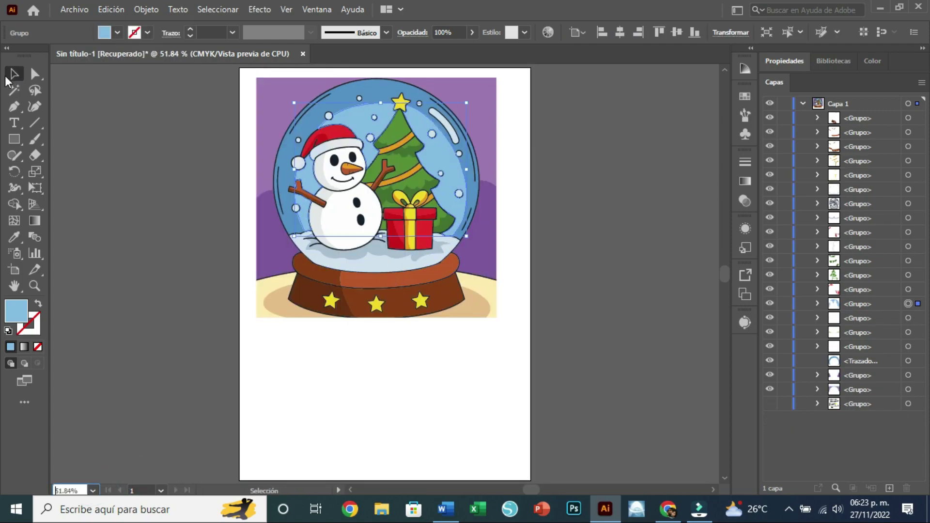
pyautogui.moveTo(448, 252); pyautogui.dragTo(467, 305)
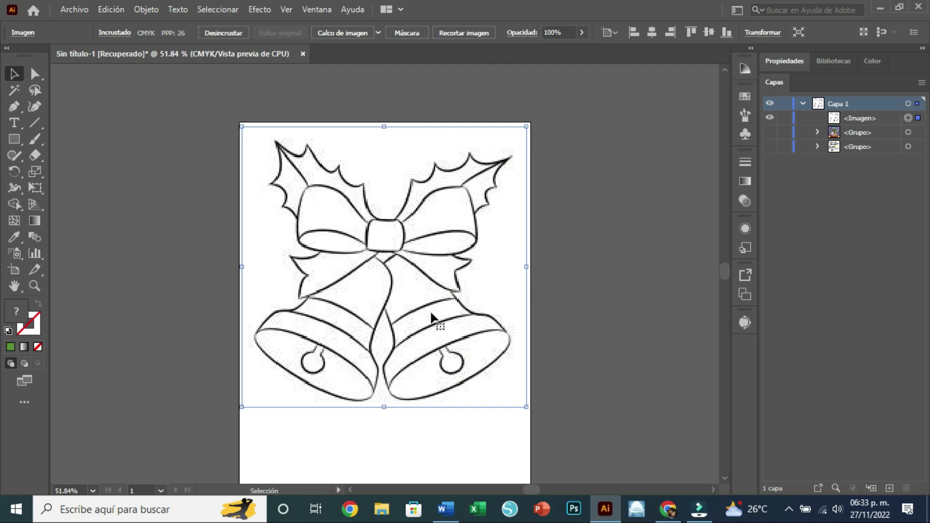
# - Double-click the placed bells sketch to edit it in isolation mode
pyautogui.doubleClick(424, 252)
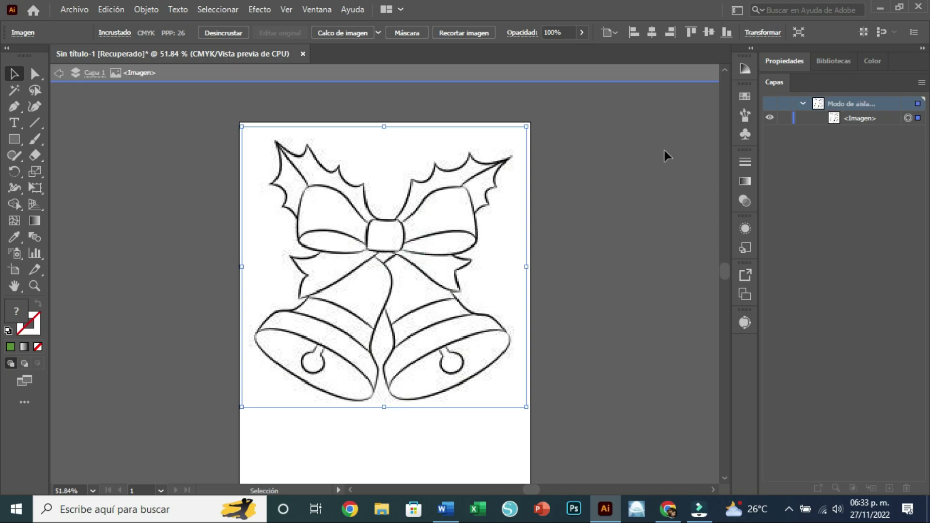
# - Set the bells sketch image's opacity to 10% in Properties, then deselect it
pyautogui.click(787, 60)
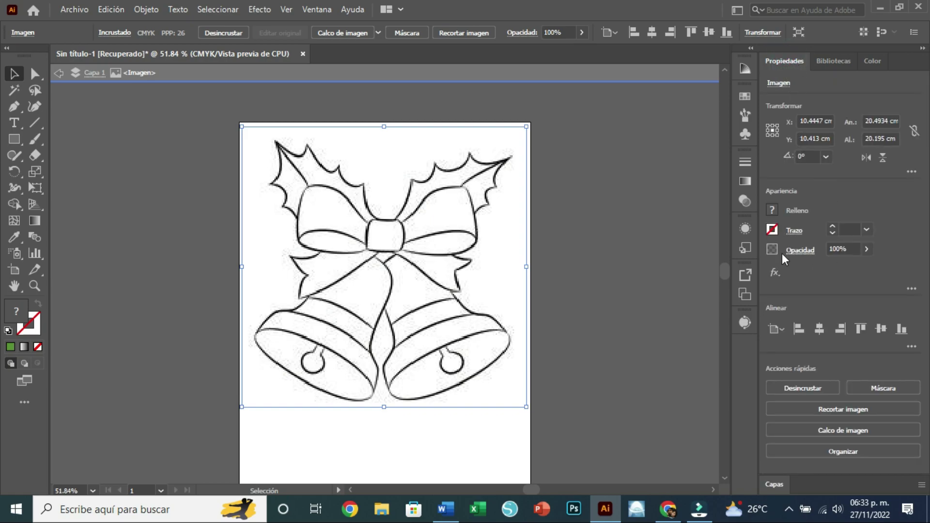
pyautogui.click(866, 249)
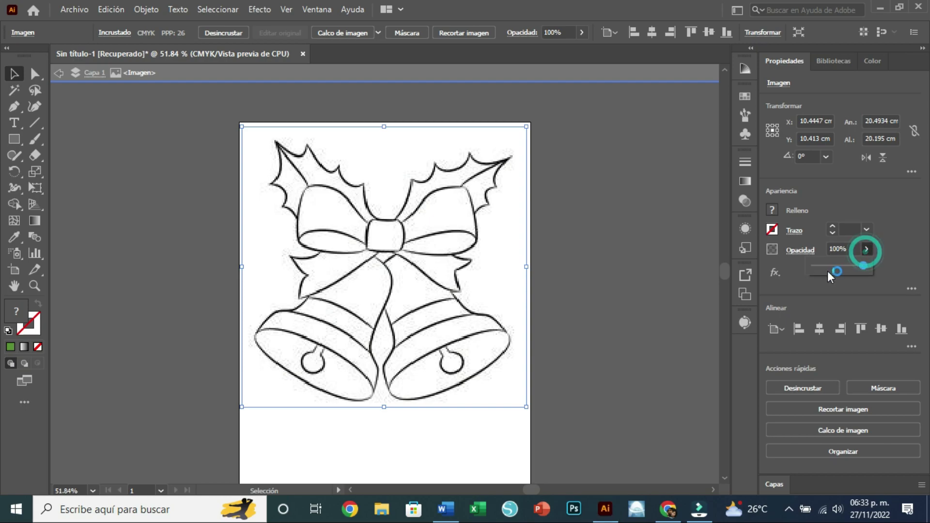
pyautogui.click(818, 266)
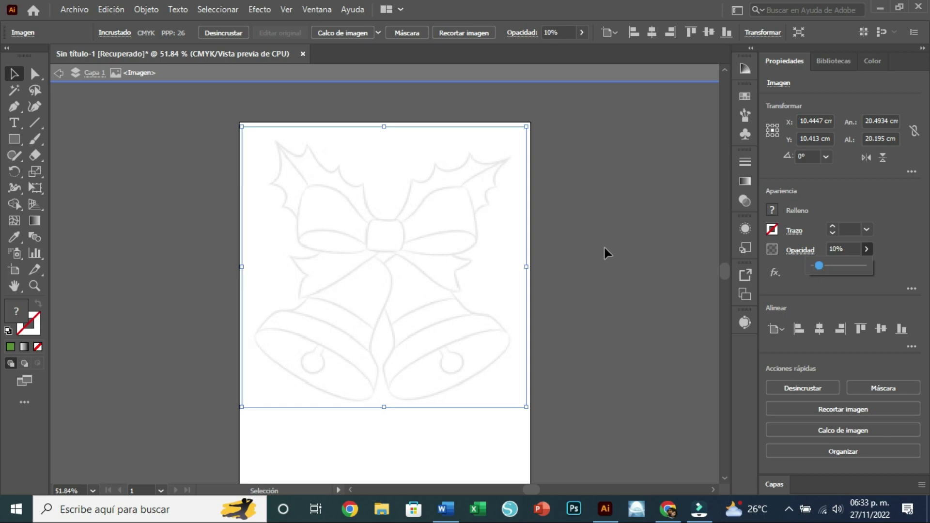
pyautogui.click(161, 245)
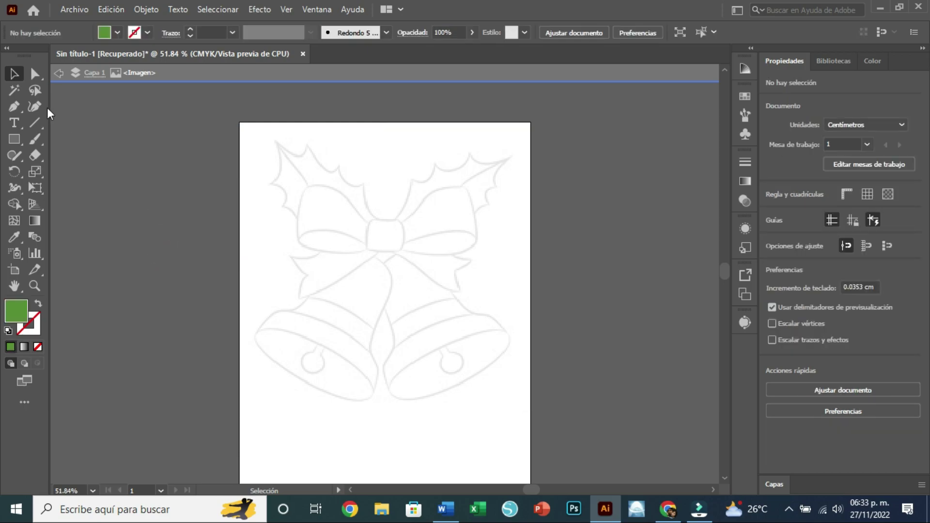
pyautogui.click(16, 106)
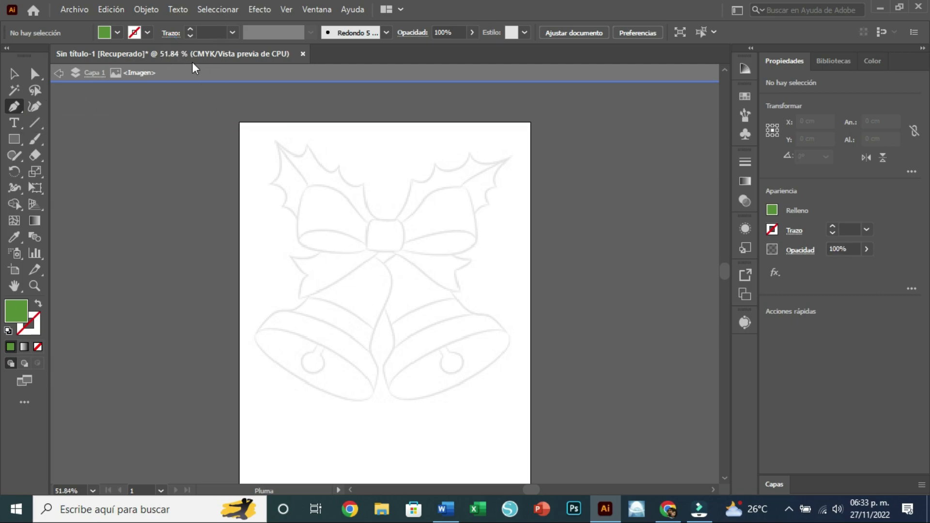
# - In the control bar, set stroke weight 2 pt, black stroke and fill None
pyautogui.click(232, 32)
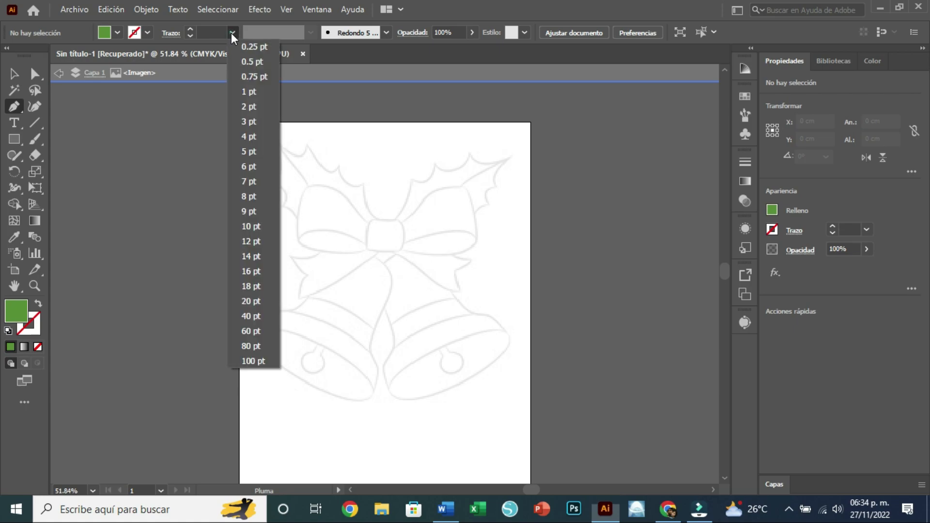
pyautogui.click(256, 109)
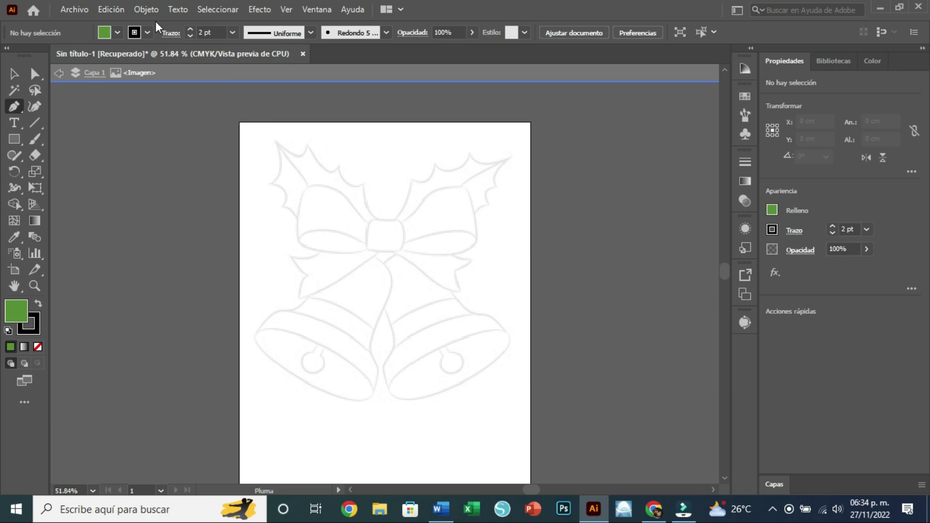
pyautogui.click(147, 32)
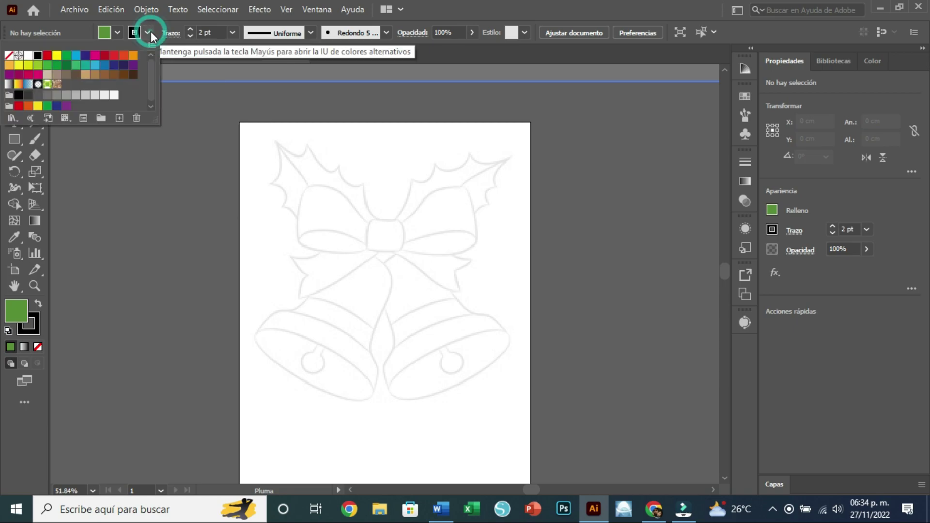
pyautogui.click(118, 33)
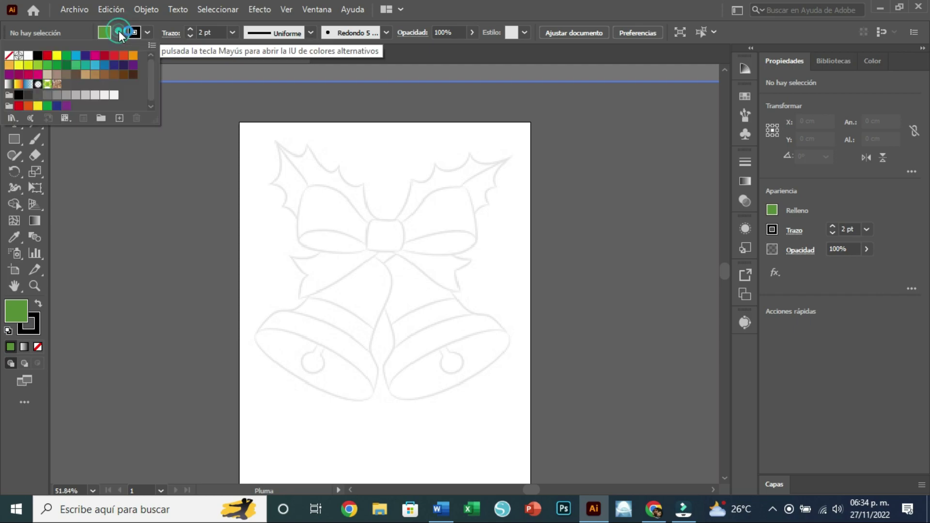
pyautogui.click(8, 57)
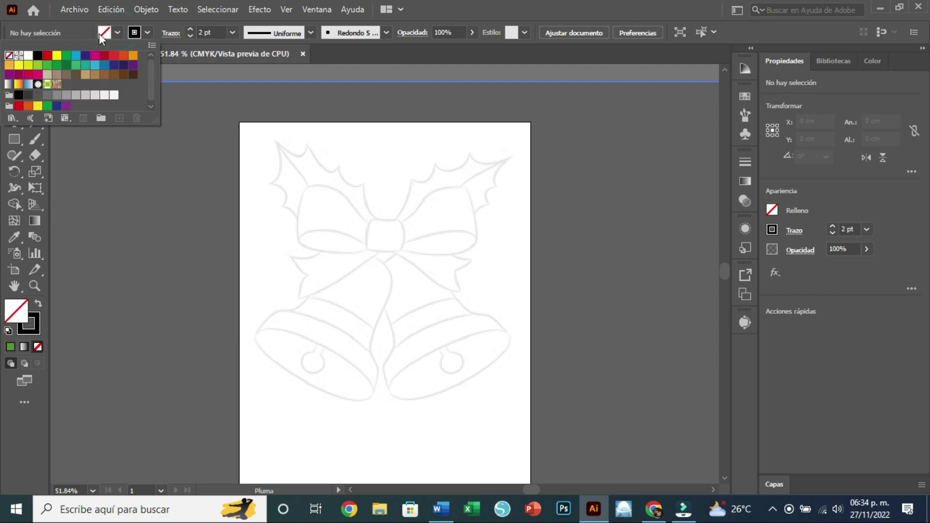
pyautogui.click(160, 24)
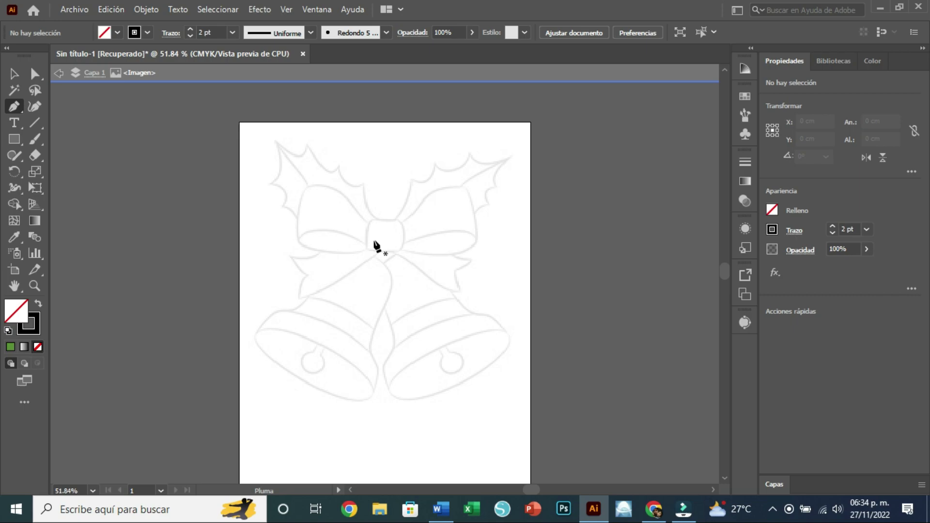
# - Zoom in with marquee drags on the sketch's holly leaves and bow
pyautogui.press('alt')
pyautogui.keyDown('alt'); pyautogui.scroll(5, 377, 244); pyautogui.keyUp('alt')
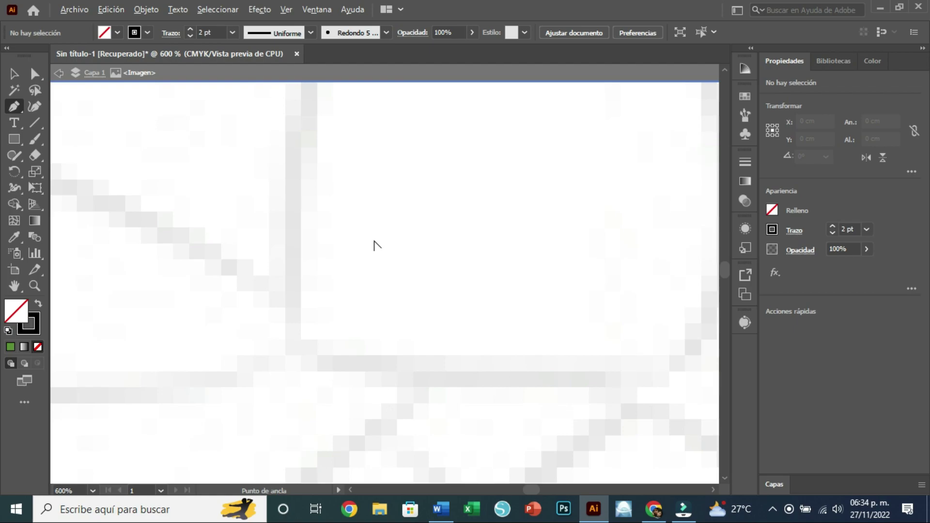
pyautogui.keyDown('alt'); pyautogui.scroll(-6, 377, 245); pyautogui.keyUp('alt')
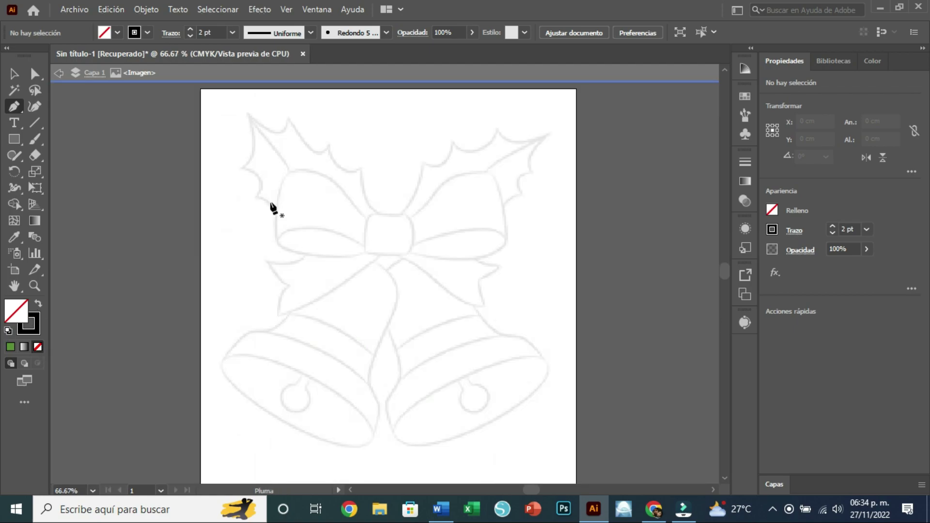
pyautogui.click(34, 286)
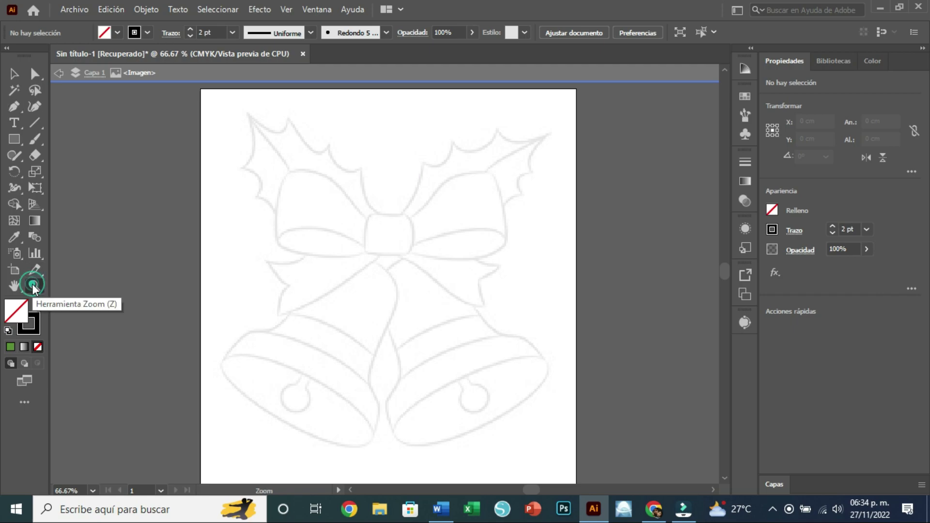
pyautogui.moveTo(218, 101); pyautogui.dragTo(559, 445)
pyautogui.scroll(3, 523, 246)
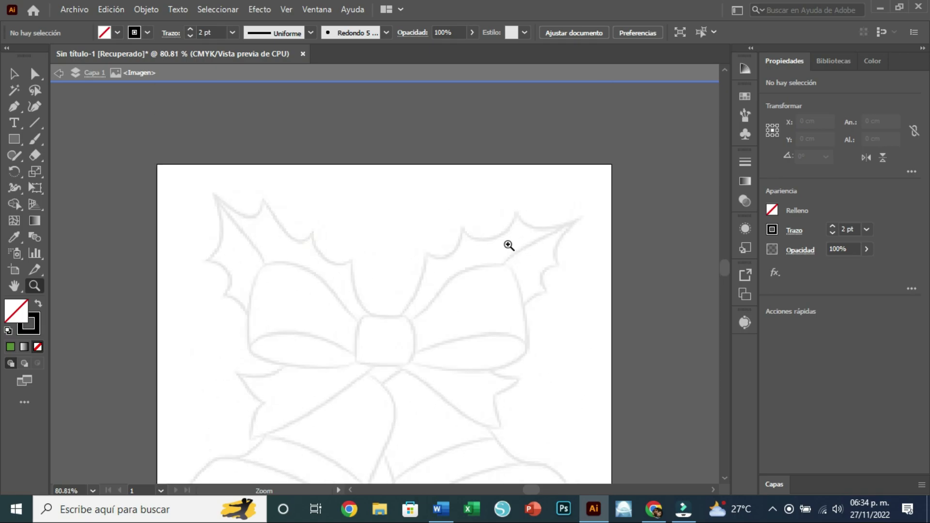
pyautogui.moveTo(173, 180); pyautogui.dragTo(604, 427)
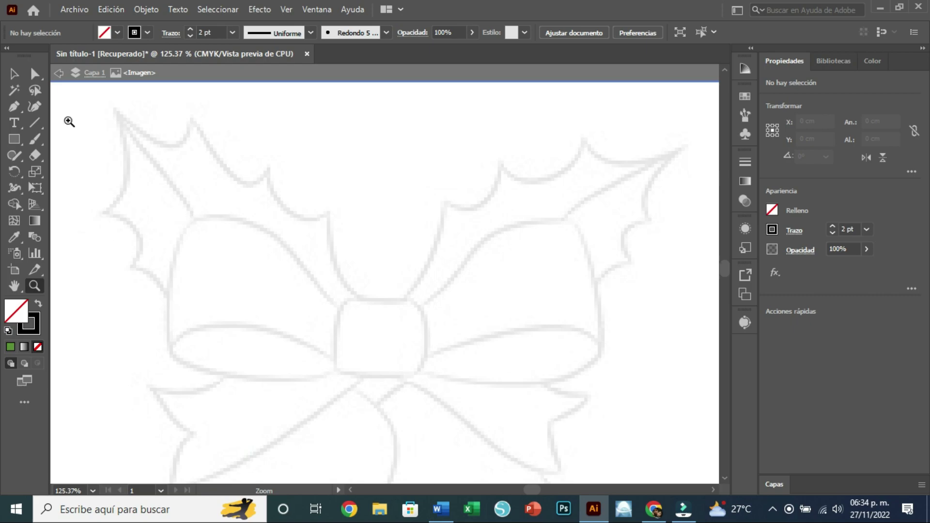
pyautogui.click(15, 107)
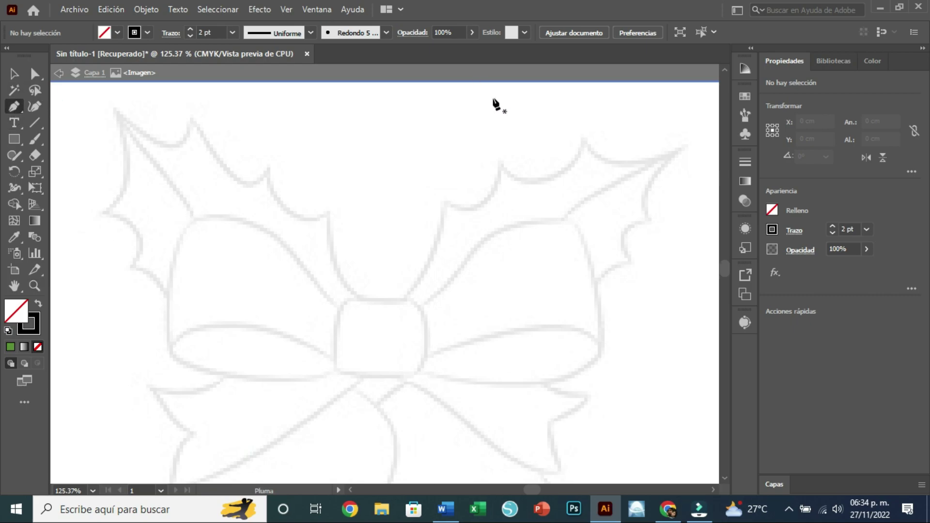
# - Pen-trace the right holly leaf outline from its tip down toward the bow knot
pyautogui.click(684, 145)
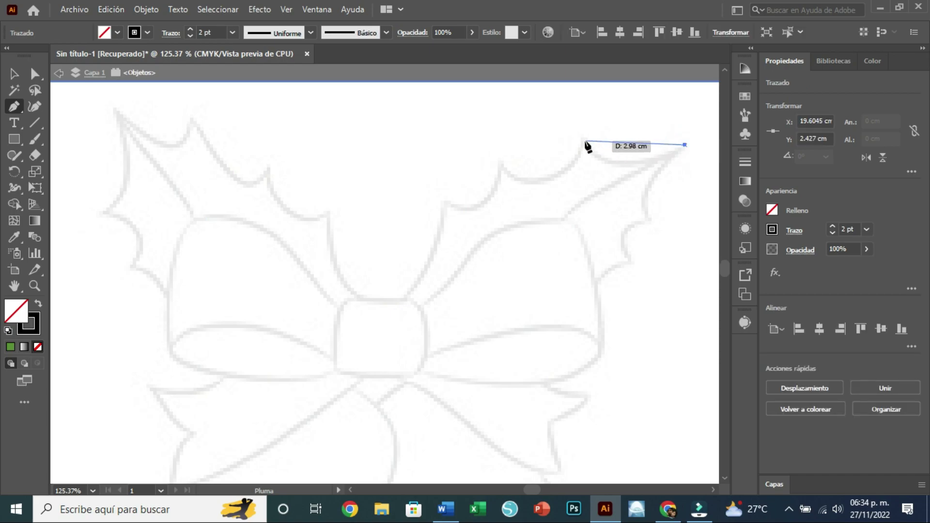
pyautogui.moveTo(585, 140); pyautogui.dragTo(565, 92)
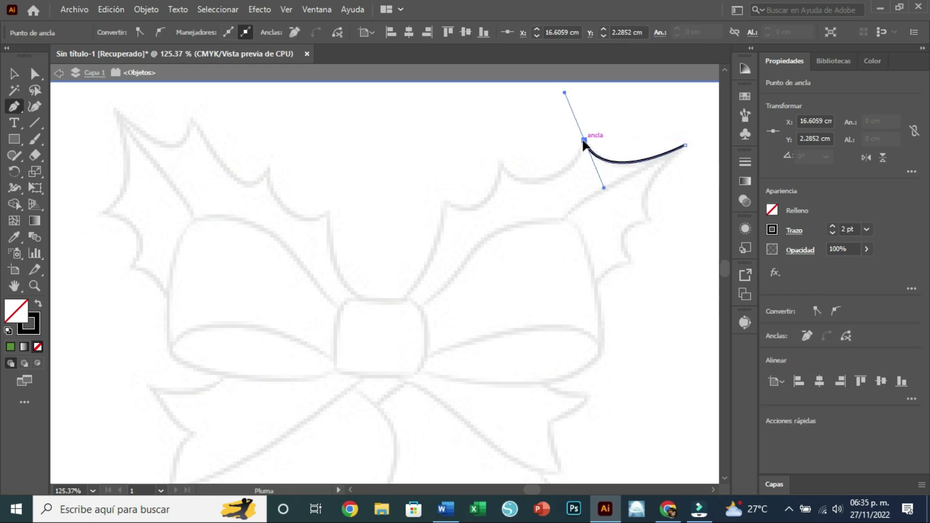
pyautogui.click(584, 141)
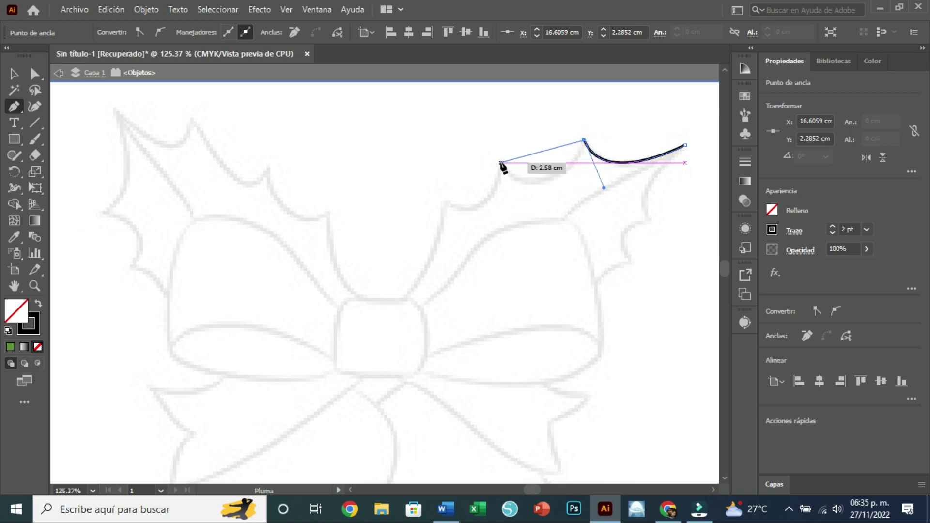
pyautogui.moveTo(500, 164)
pyautogui.mouseDown()
pyautogui.moveTo(436, 112)
pyautogui.moveTo(449, 109)
pyautogui.mouseUp()
pyautogui.moveTo(445, 204); pyautogui.dragTo(386, 187)
pyautogui.moveTo(405, 299); pyautogui.dragTo(385, 313)
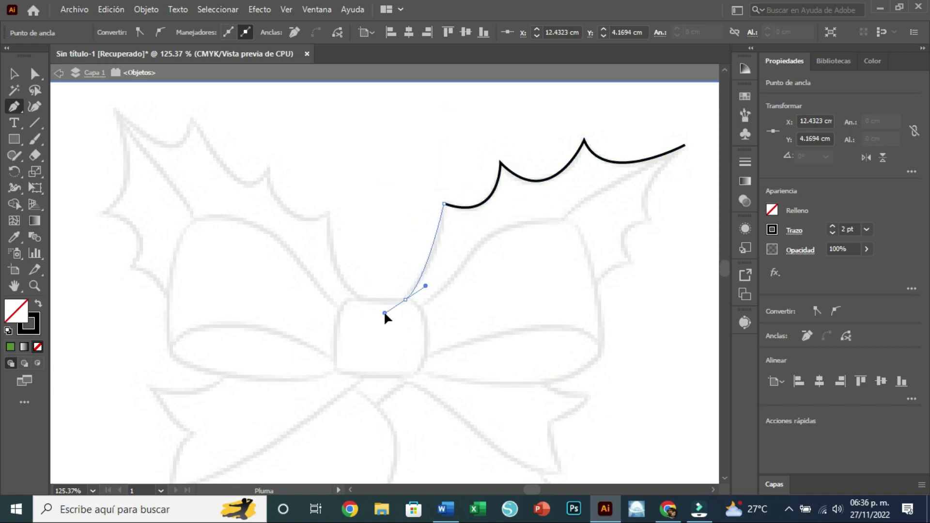
pyautogui.click(364, 299)
pyautogui.moveTo(327, 212); pyautogui.dragTo(338, 167)
pyautogui.moveTo(269, 167); pyautogui.dragTo(259, 83)
# - Continue the holly outline around the left leaf and close it at the bottom
pyautogui.scroll(5, 290, 152)
pyautogui.moveTo(190, 323); pyautogui.dragTo(128, 217)
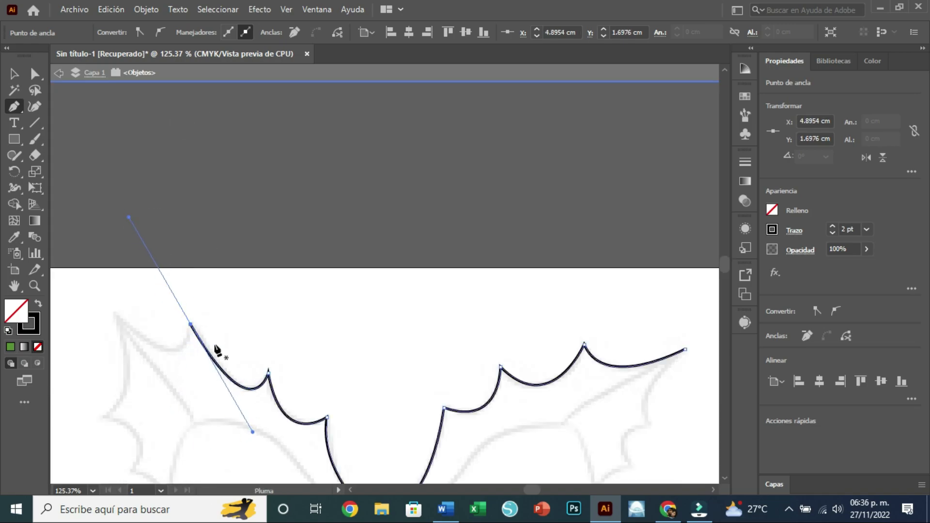
pyautogui.hscroll(-5, 217, 350)
pyautogui.moveTo(389, 313); pyautogui.dragTo(561, 287)
pyautogui.scroll(-5, 561, 286)
pyautogui.moveTo(381, 286); pyautogui.dragTo(337, 307)
pyautogui.moveTo(409, 342); pyautogui.dragTo(374, 384)
pyautogui.moveTo(444, 368); pyautogui.dragTo(456, 401)
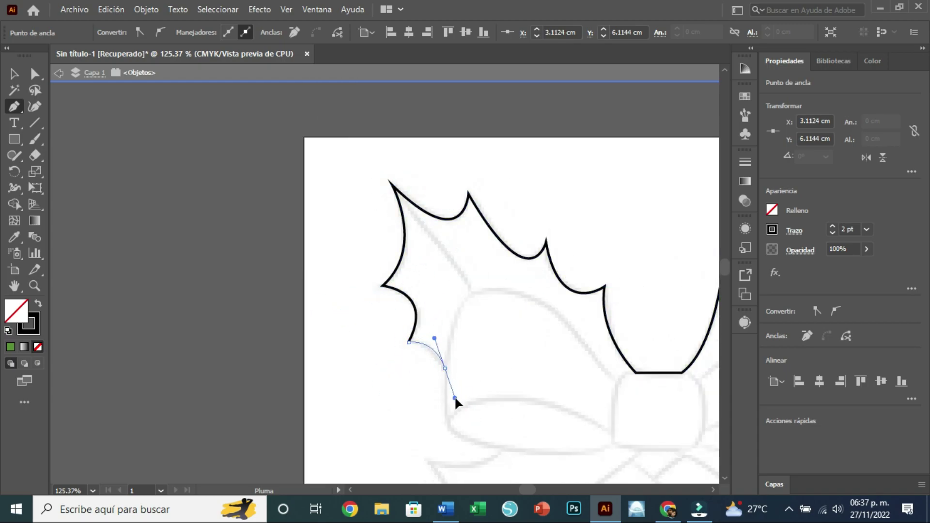
pyautogui.hscroll(5, 407, 423)
pyautogui.scroll(-3, 536, 476)
pyautogui.scroll(1, 436, 339)
pyautogui.moveTo(311, 239); pyautogui.dragTo(378, 318)
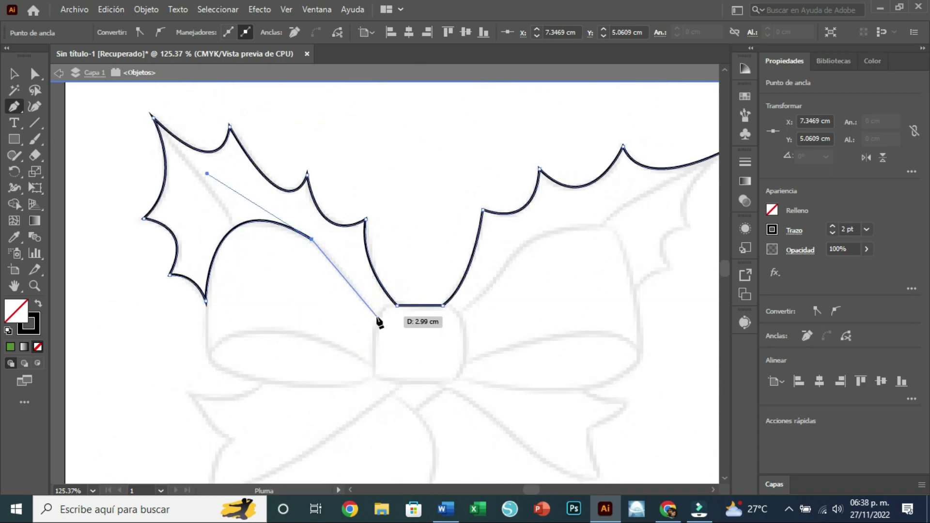
pyautogui.click(378, 317)
# - Trace the inner edge of the right holly leaf down to the bow knot
pyautogui.click(398, 306)
pyautogui.hscroll(5, 436, 290)
pyautogui.click(626, 152)
pyautogui.moveTo(589, 226); pyautogui.dragTo(570, 269)
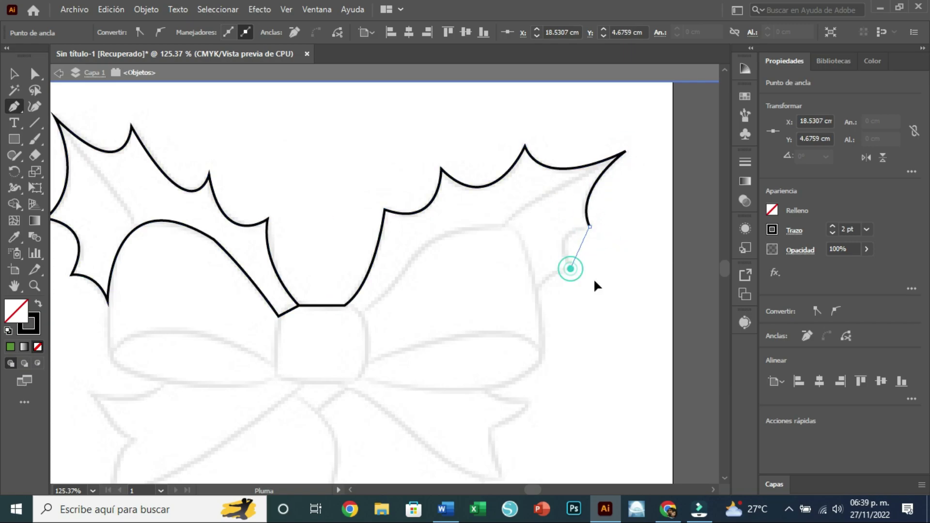
pyautogui.click(537, 290)
pyautogui.click(513, 228)
pyautogui.moveTo(417, 250); pyautogui.dragTo(387, 286)
pyautogui.moveTo(361, 316); pyautogui.dragTo(326, 348)
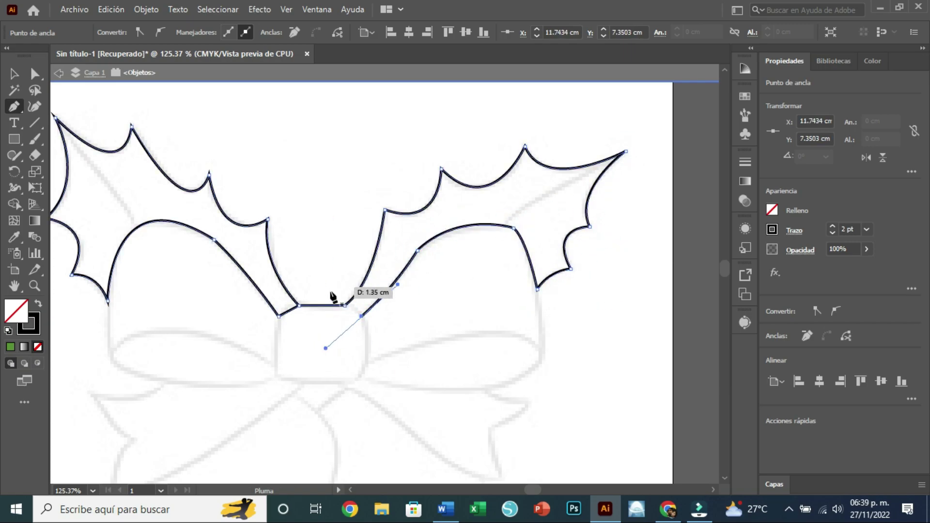
pyautogui.click(344, 305)
# - Trace the right bow loop from the leaf down to the knot
pyautogui.click(774, 484)
pyautogui.click(359, 378)
pyautogui.moveTo(540, 356); pyautogui.dragTo(572, 300)
pyautogui.click(513, 227)
pyautogui.moveTo(417, 251); pyautogui.dragTo(411, 271)
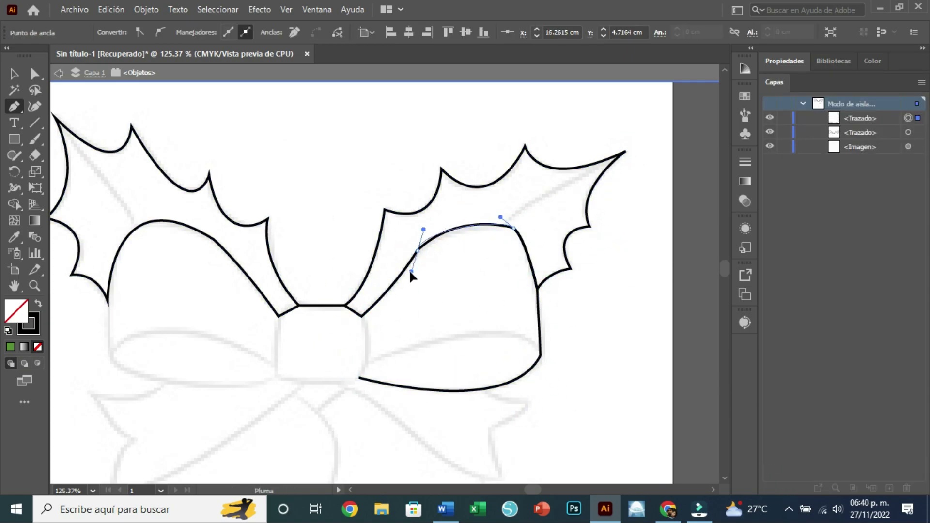
pyautogui.moveTo(361, 316); pyautogui.dragTo(348, 318)
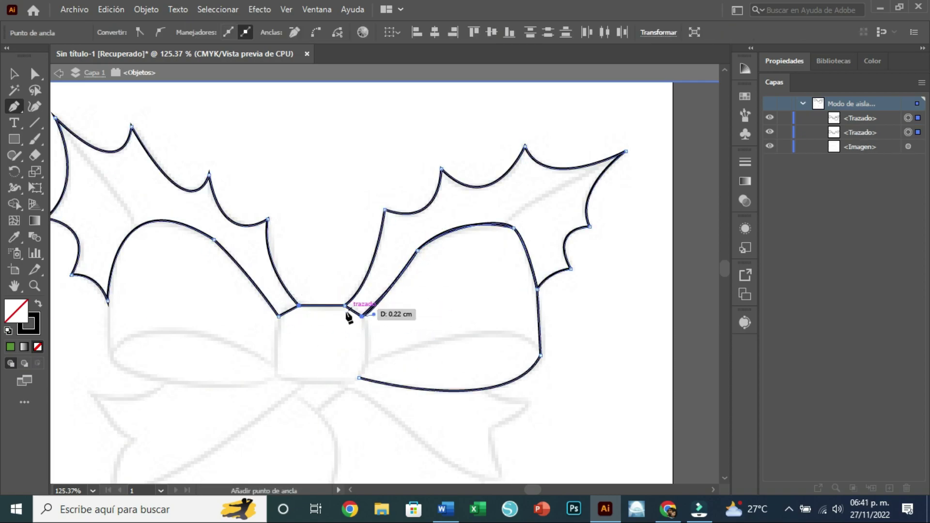
# - Shape the left bow loop and start the lower edges of the bow lobes
pyautogui.click(108, 301)
pyautogui.moveTo(111, 357); pyautogui.dragTo(121, 357)
pyautogui.moveTo(278, 377); pyautogui.dragTo(293, 388)
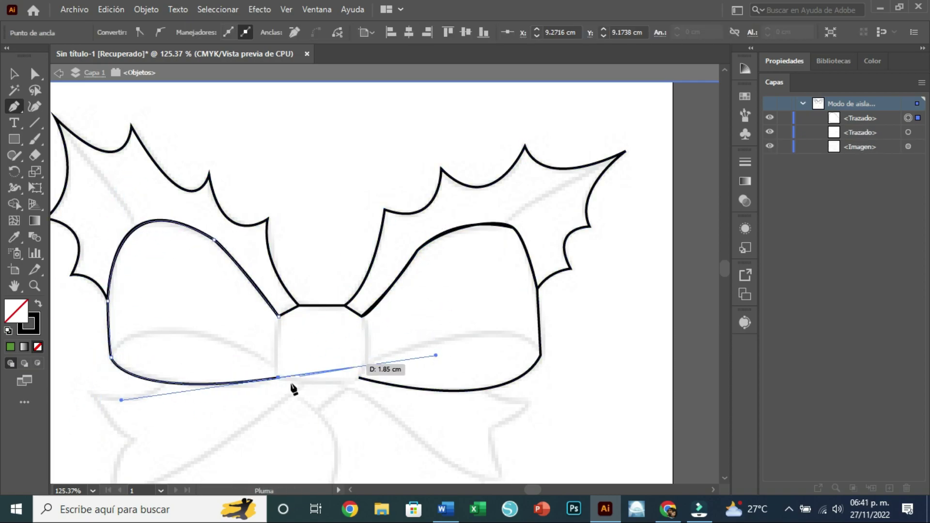
pyautogui.moveTo(109, 350); pyautogui.dragTo(171, 299)
pyautogui.click(276, 366)
pyautogui.moveTo(276, 366)
pyautogui.mouseDown()
pyautogui.moveTo(584, 376)
pyautogui.moveTo(588, 413)
pyautogui.mouseUp()
pyautogui.press('Escape')
pyautogui.click(373, 364)
pyautogui.click(773, 148)
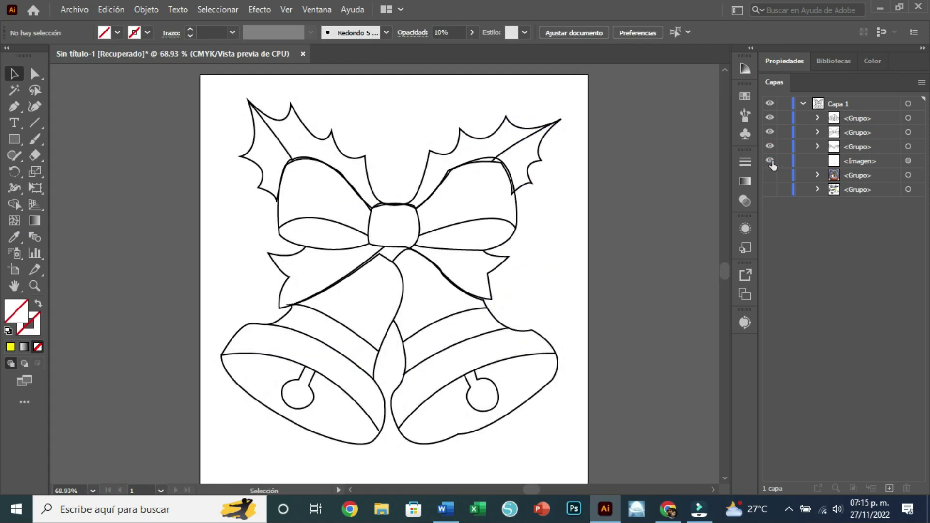
# - Hide the reference sketch and fill the holly leaves group green
pyautogui.click(771, 162)
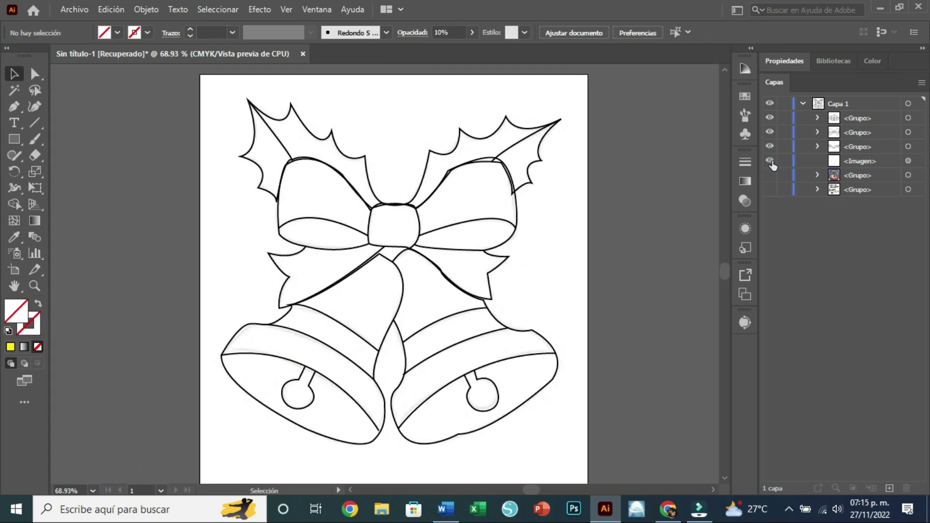
pyautogui.click(771, 162)
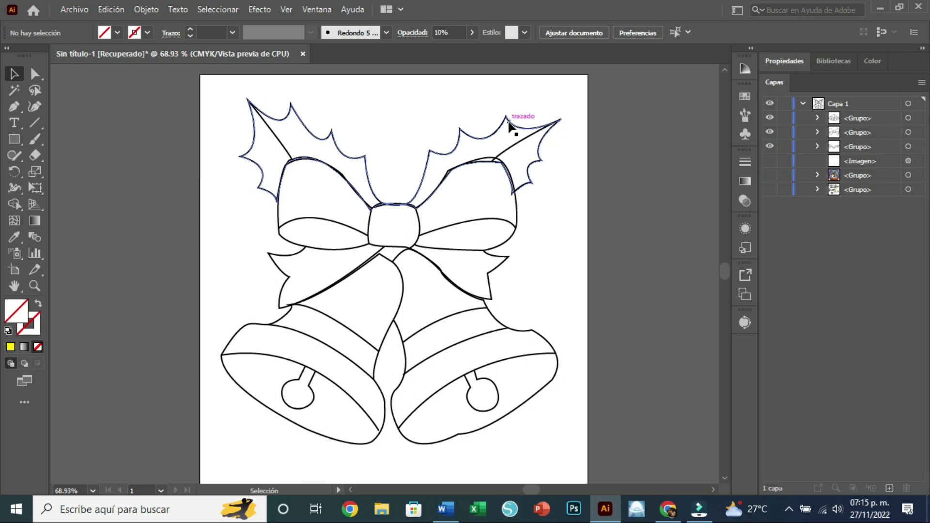
pyautogui.click(510, 122)
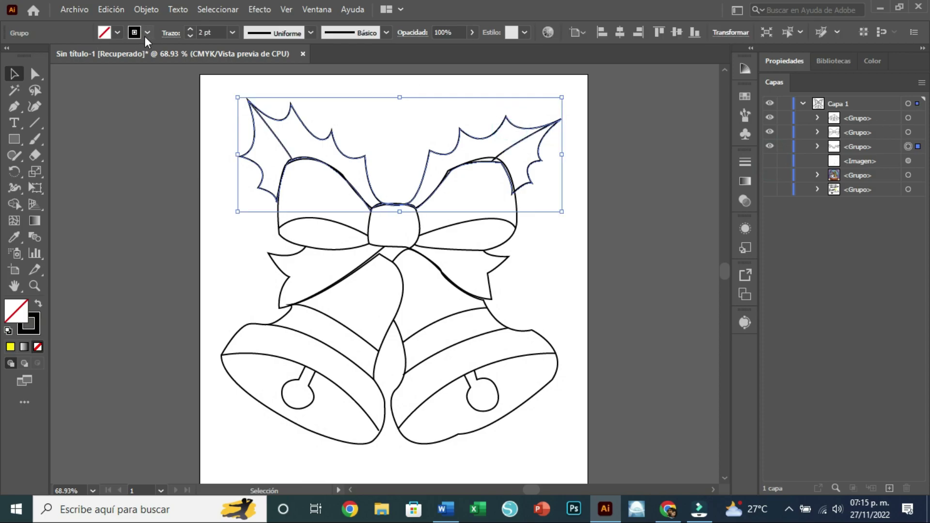
pyautogui.click(116, 33)
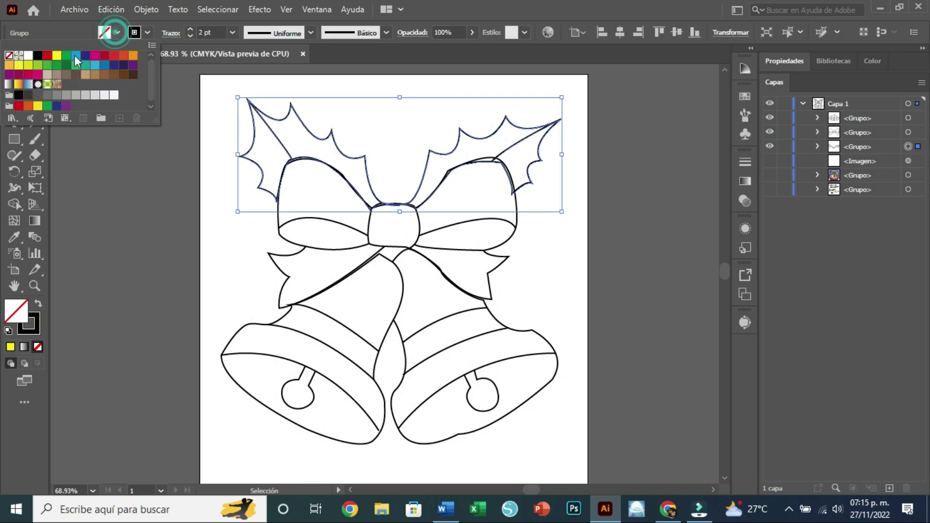
pyautogui.click(47, 65)
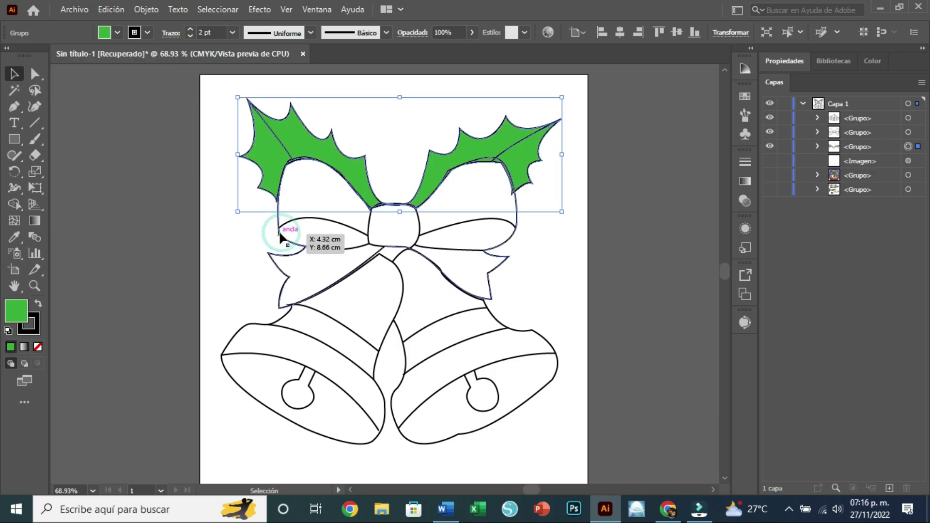
# - Fill the bow group red and the two bells yellow, then deselect
pyautogui.click(280, 237)
pyautogui.click(116, 33)
pyautogui.click(47, 55)
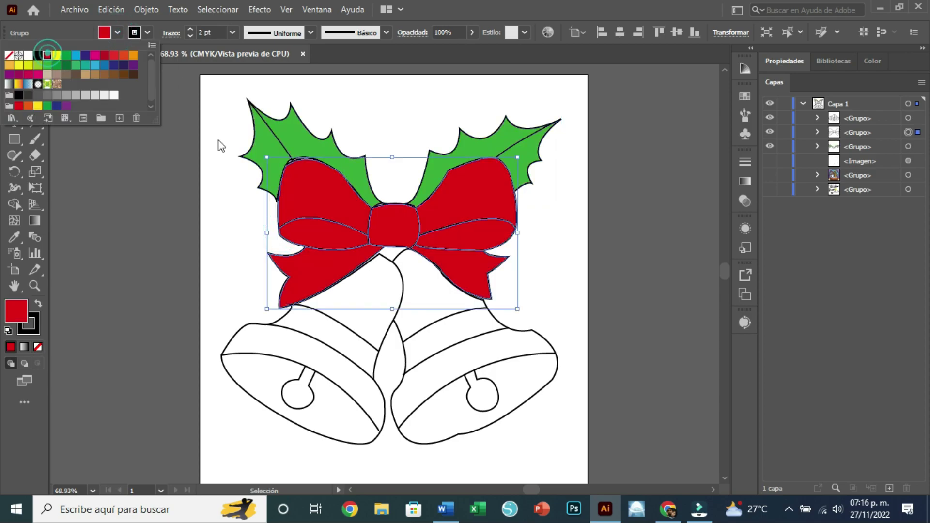
pyautogui.click(237, 335)
pyautogui.click(272, 329)
pyautogui.click(117, 33)
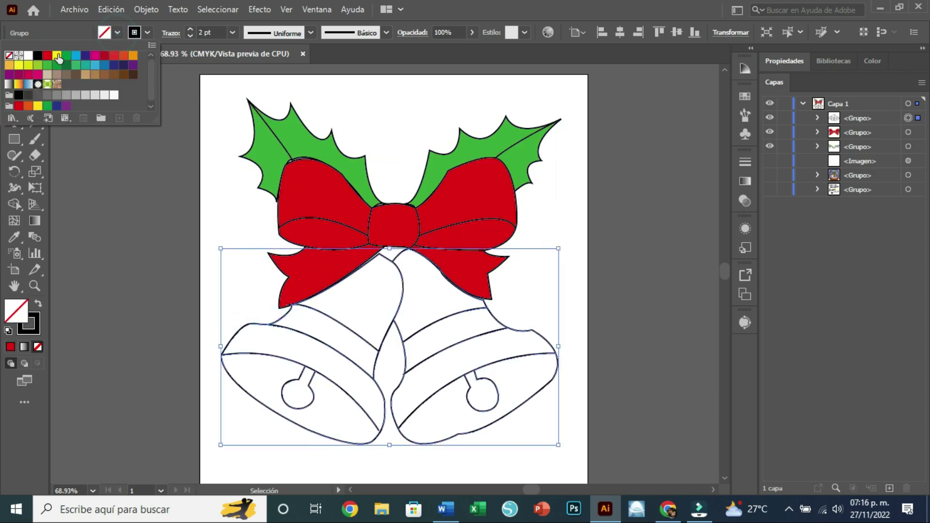
pyautogui.click(56, 56)
pyautogui.click(590, 239)
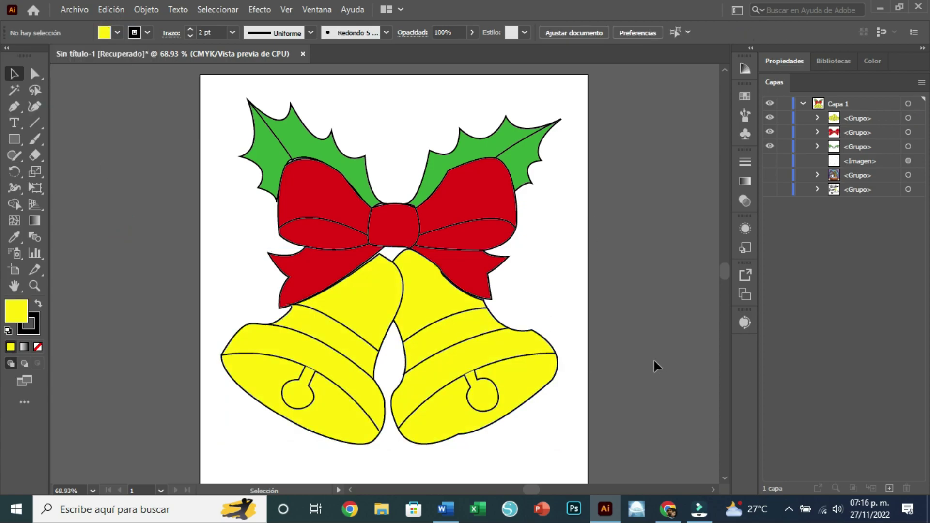
# - Zoom into the left holly leaf edge, then fit the whole page on screen
pyautogui.press('z')
pyautogui.click(232, 159)
pyautogui.click(220, 131)
pyautogui.moveTo(244, 187); pyautogui.dragTo(444, 438)
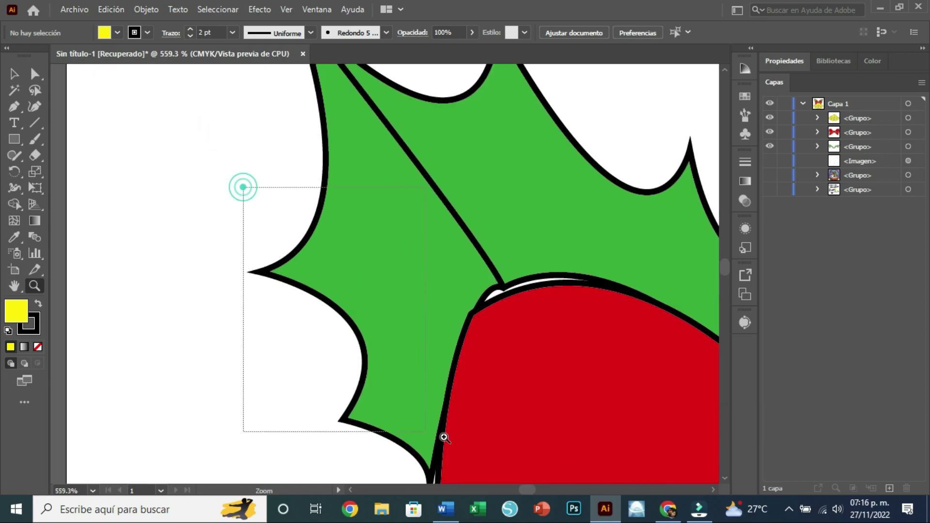
pyautogui.click(92, 491)
pyautogui.click(118, 473)
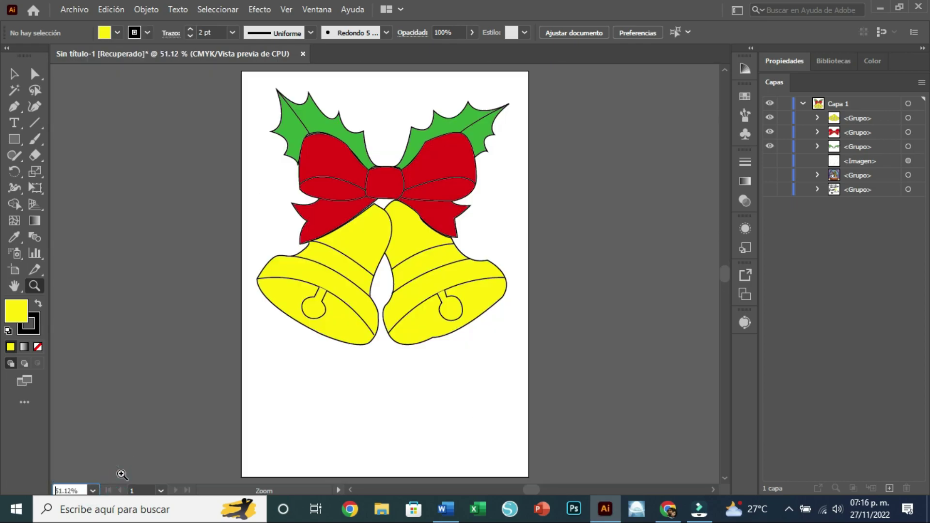
pyautogui.click(14, 74)
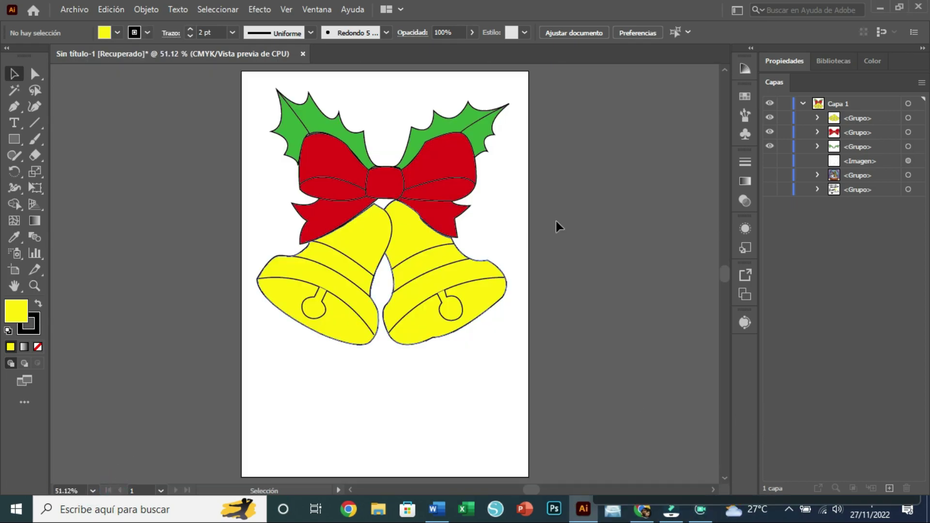